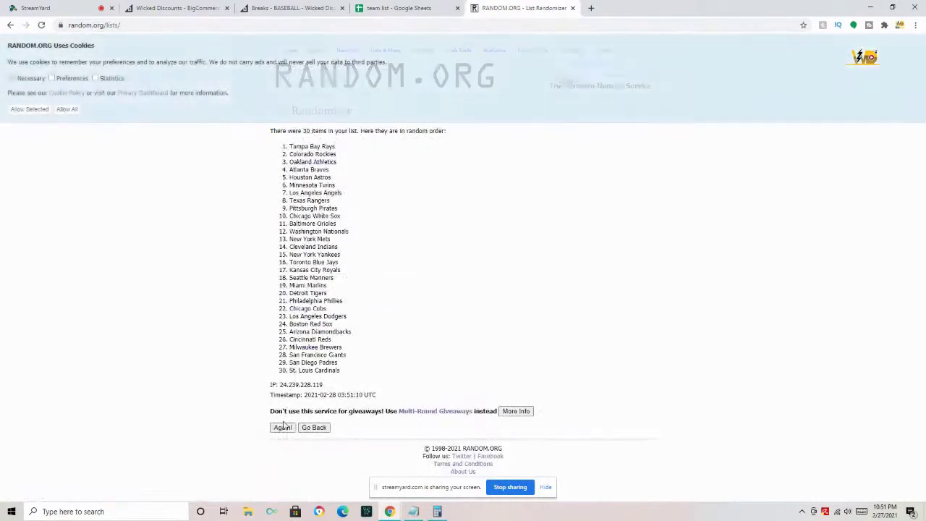
- Reshuffle the 30 MLB teams three more times on RANDOM.ORG
{"action": "left_click", "coordinate": [283, 427]}
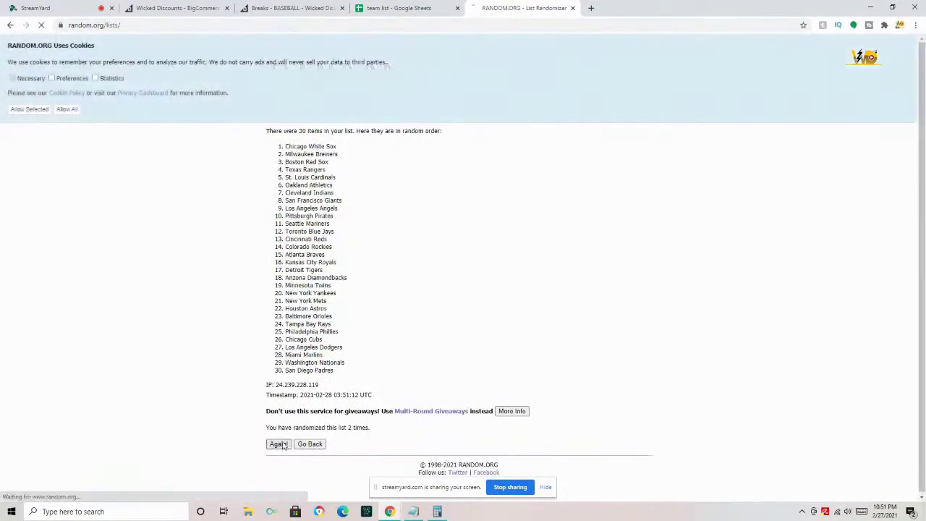
{"action": "left_click", "coordinate": [282, 443]}
{"action": "left_click", "coordinate": [279, 444]}
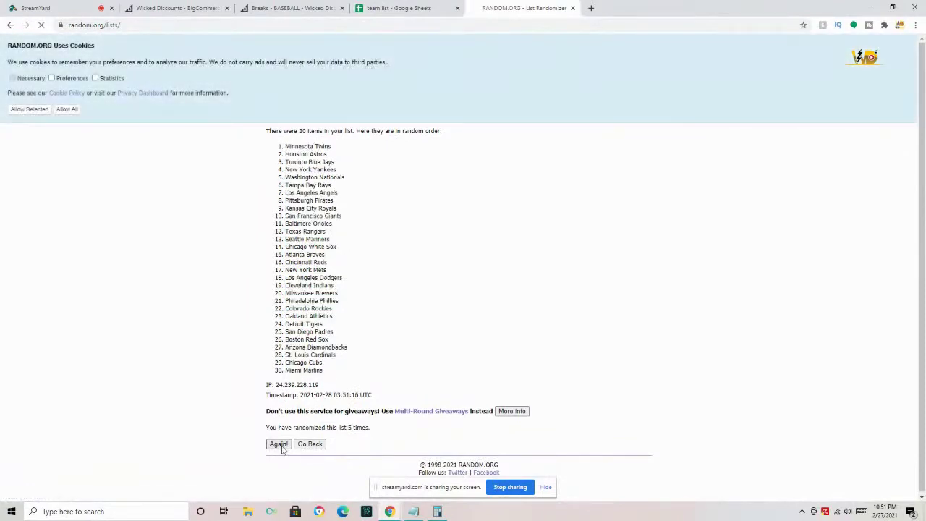
- Copy the final shuffled list, Chicago Cubs through Tampa Bay Rays, into A1 of the team list sheet
{"action": "triple_click", "coordinate": [288, 147]}
{"action": "left_click_drag", "start_coordinate": [288, 148], "coordinate": [343, 368]}
{"action": "key", "text": "ctrl+c"}
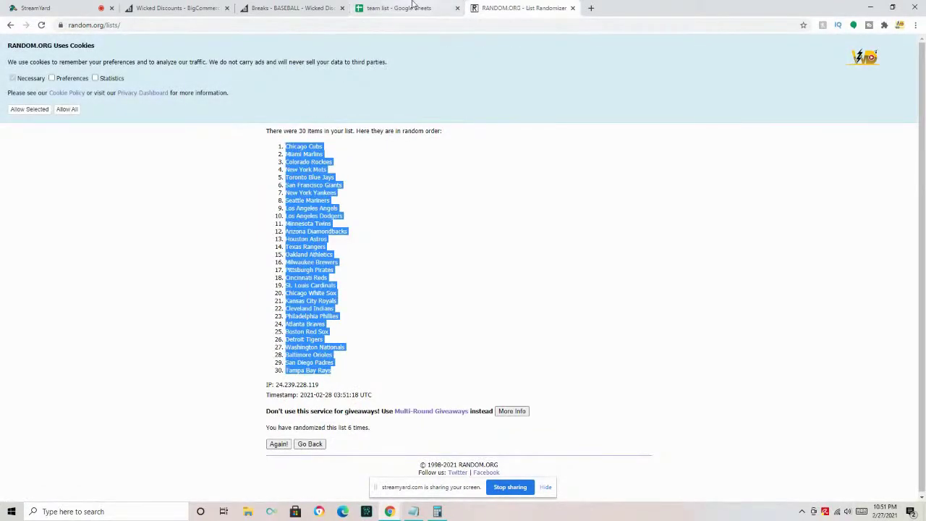
{"action": "left_click", "coordinate": [356, 9]}
{"action": "key", "text": "ctrl+v"}
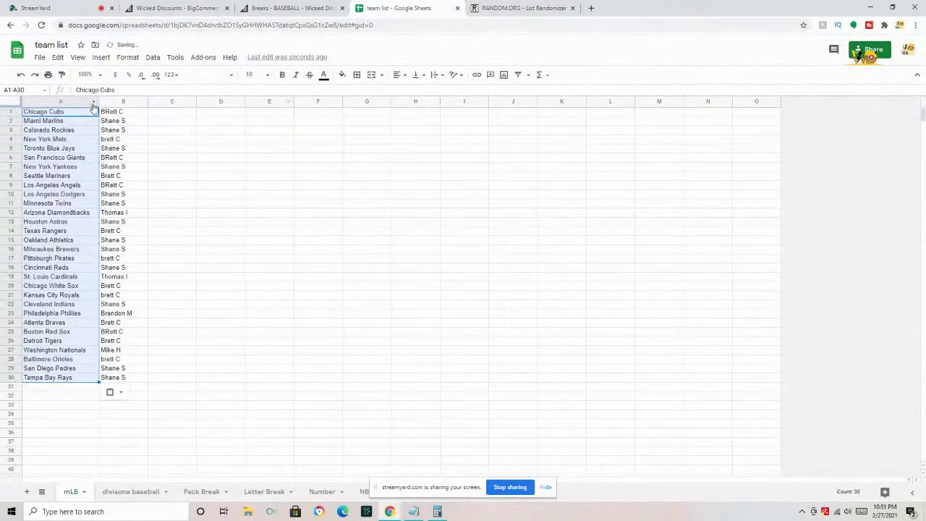
- Sort the sheet A→Z by team name in column A and copy its view link
{"action": "left_click", "coordinate": [93, 102]}
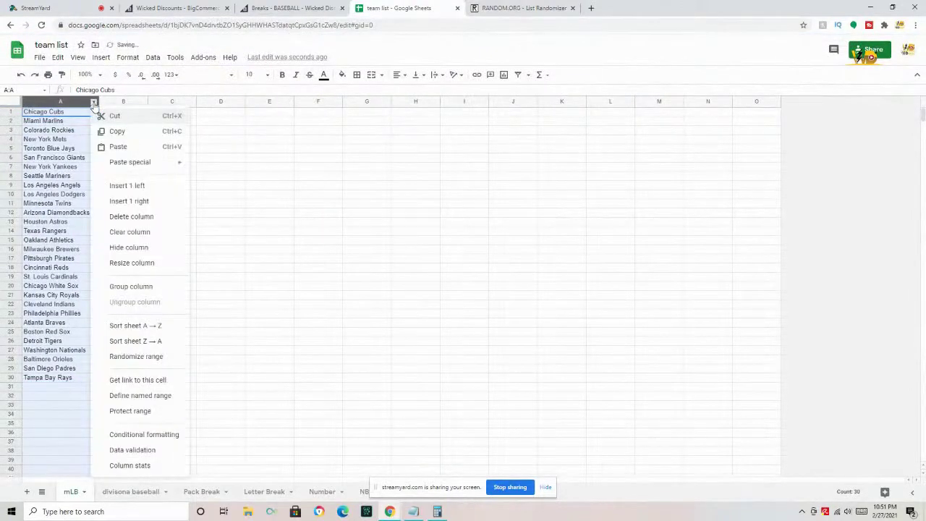
{"action": "left_click", "coordinate": [135, 325]}
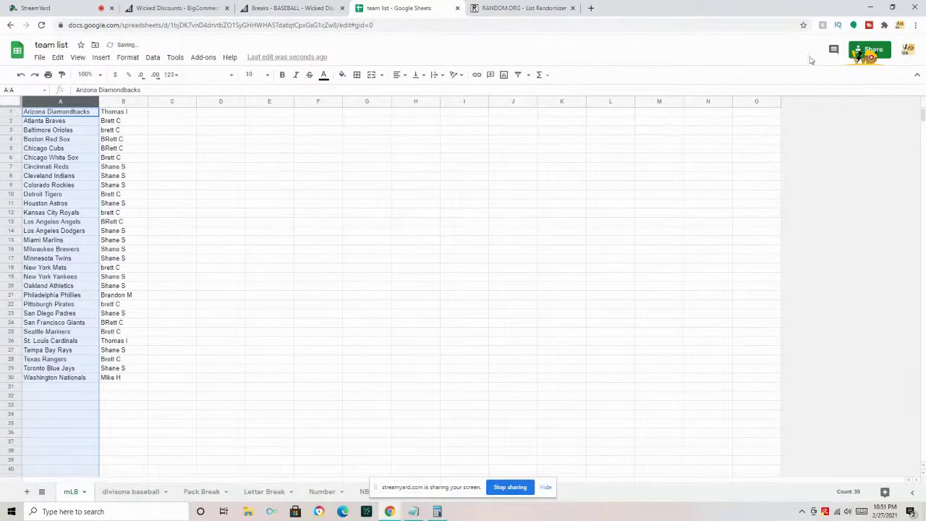
{"action": "left_click", "coordinate": [870, 49]}
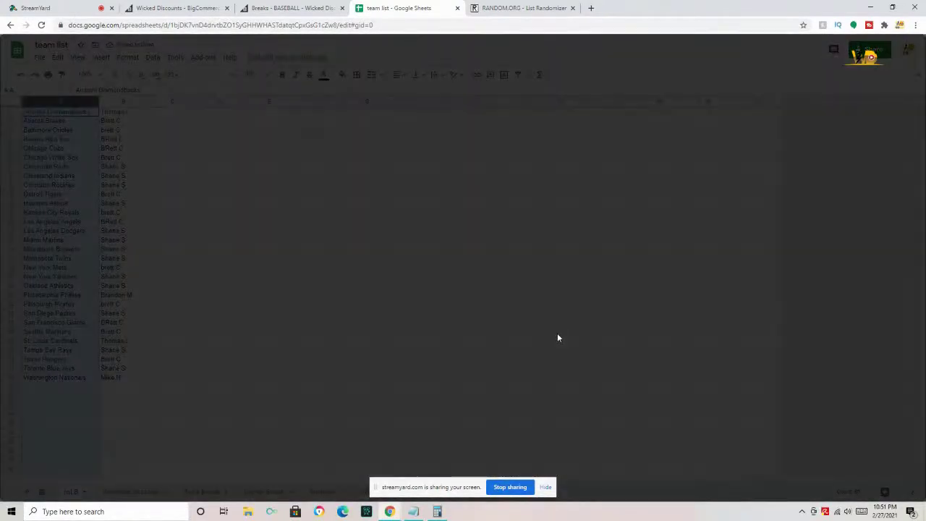
{"action": "left_click", "coordinate": [583, 355]}
- Post the spreadsheet's share link as a comment in the StreamYard livestream chat
{"action": "left_click", "coordinate": [44, 7]}
{"action": "left_click", "coordinate": [752, 469]}
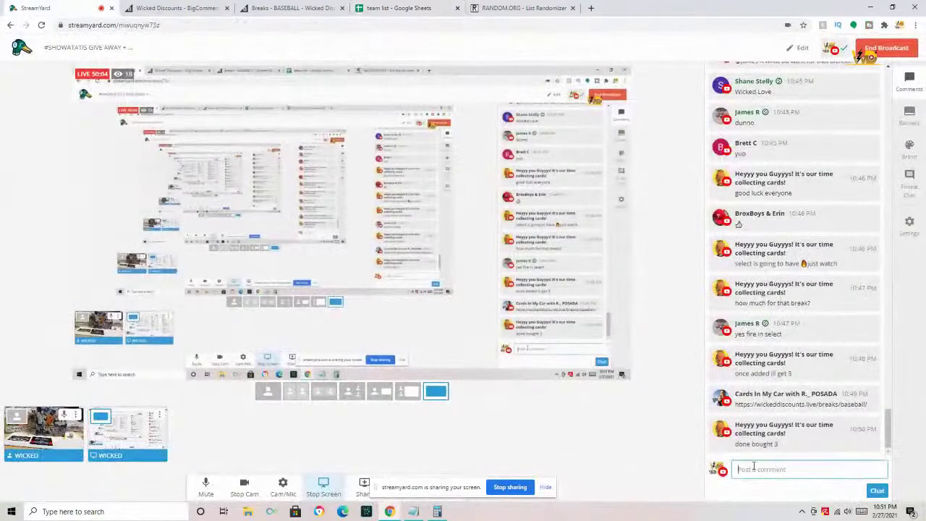
{"action": "key", "text": "ctrl+v"}
{"action": "key", "text": "Return"}
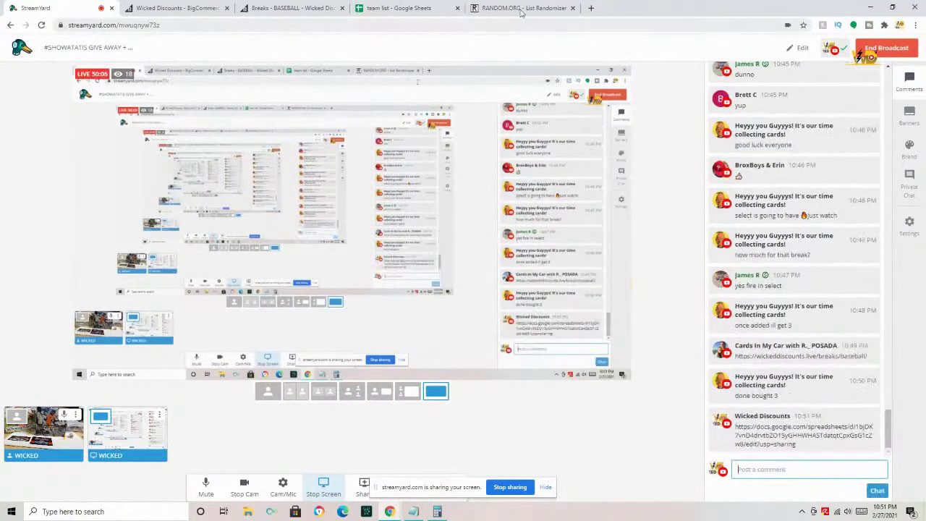
{"action": "left_click", "coordinate": [434, 9]}
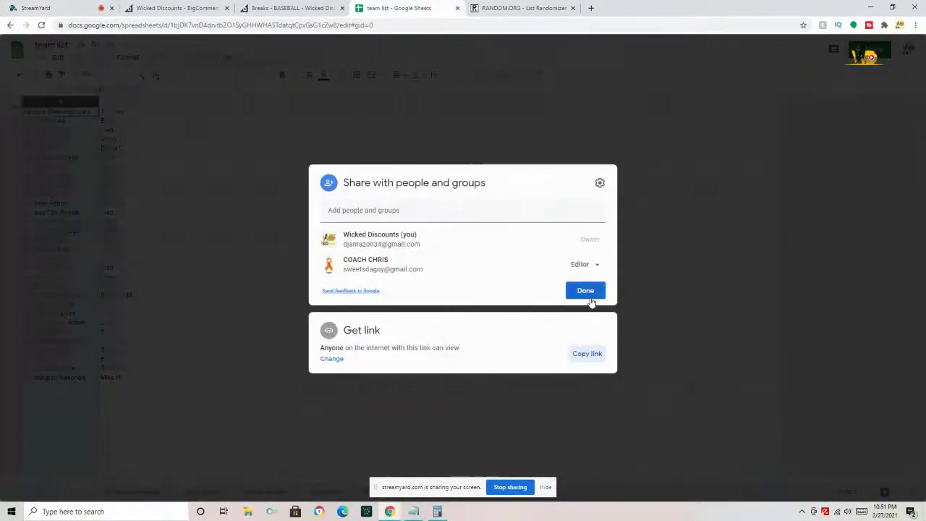
- Close the Share dialog and go through buyers B1–B15, Arizona Diamondbacks to Miami Marlins
{"action": "left_click", "coordinate": [587, 292]}
{"action": "left_click", "coordinate": [131, 115]}
{"action": "left_click", "coordinate": [132, 123]}
{"action": "left_click", "coordinate": [131, 132]}
{"action": "left_click", "coordinate": [130, 140]}
{"action": "left_click", "coordinate": [131, 150]}
{"action": "left_click", "coordinate": [132, 159]}
{"action": "left_click", "coordinate": [137, 167]}
{"action": "left_click", "coordinate": [138, 177]}
{"action": "left_click", "coordinate": [135, 187]}
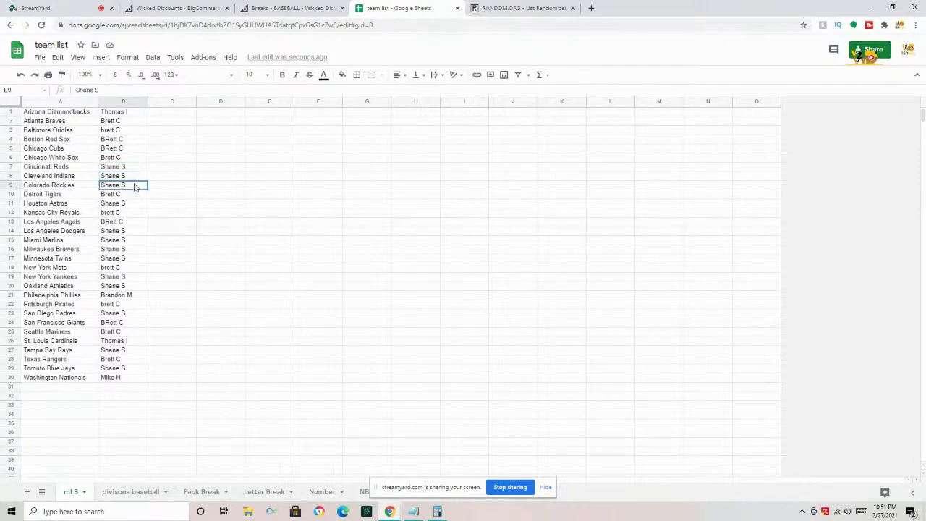
{"action": "left_click", "coordinate": [134, 195]}
{"action": "left_click", "coordinate": [132, 206]}
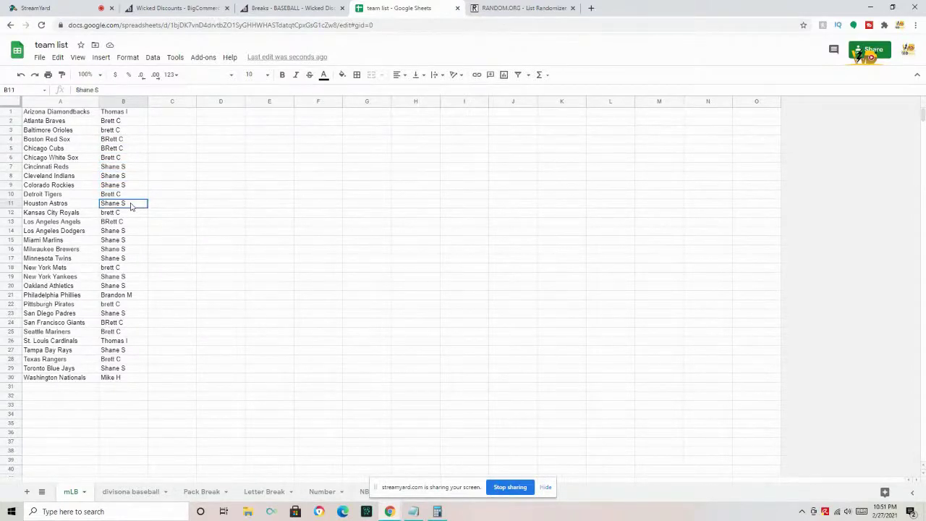
{"action": "left_click", "coordinate": [132, 215]}
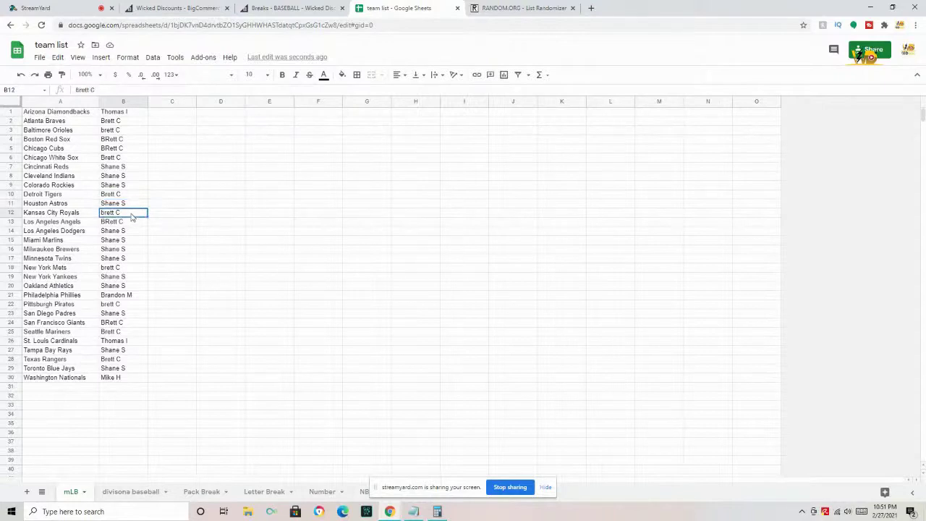
{"action": "left_click", "coordinate": [132, 223]}
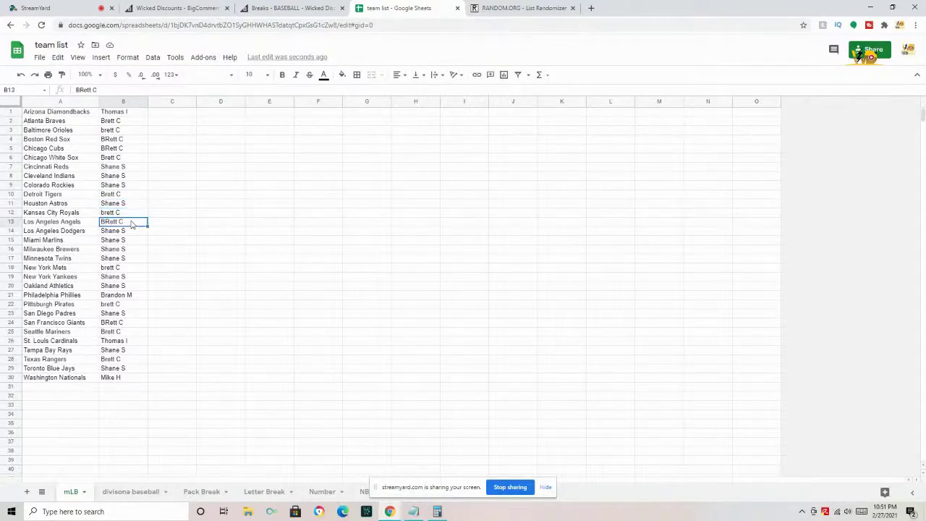
{"action": "left_click", "coordinate": [121, 231]}
{"action": "left_click", "coordinate": [121, 241]}
- Go through buyers B16–B30, Milwaukee Brewers to Washington Nationals
{"action": "left_click", "coordinate": [121, 250]}
{"action": "left_click", "coordinate": [121, 258]}
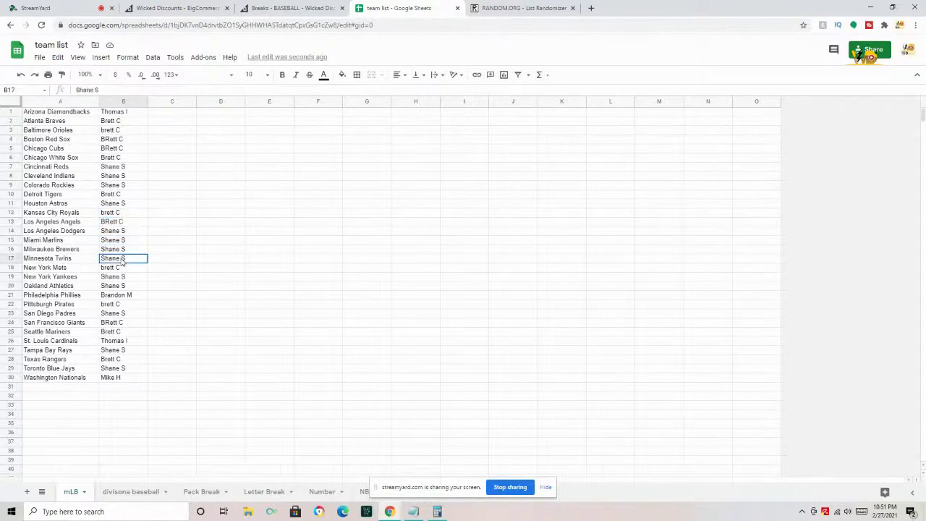
{"action": "left_click", "coordinate": [133, 269]}
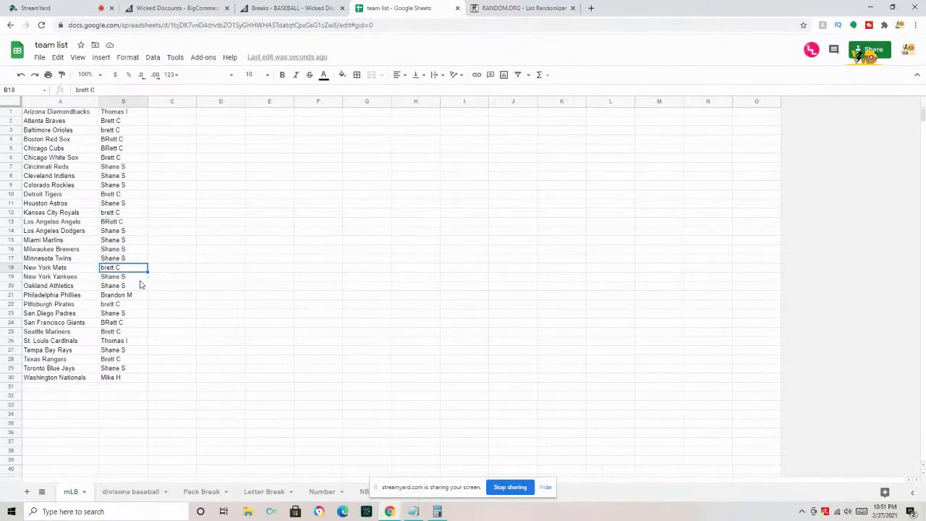
{"action": "left_click", "coordinate": [130, 282]}
{"action": "left_click", "coordinate": [131, 290]}
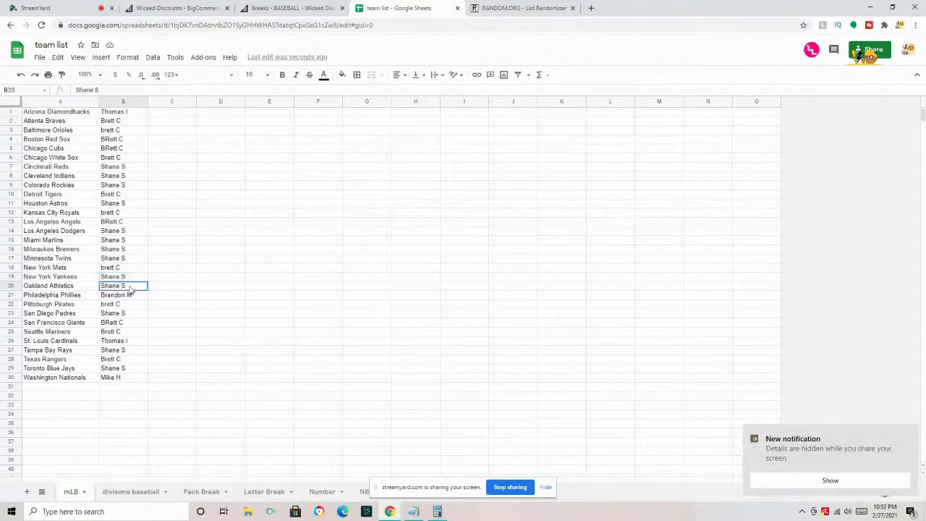
{"action": "left_click", "coordinate": [131, 297]}
{"action": "left_click", "coordinate": [134, 306]}
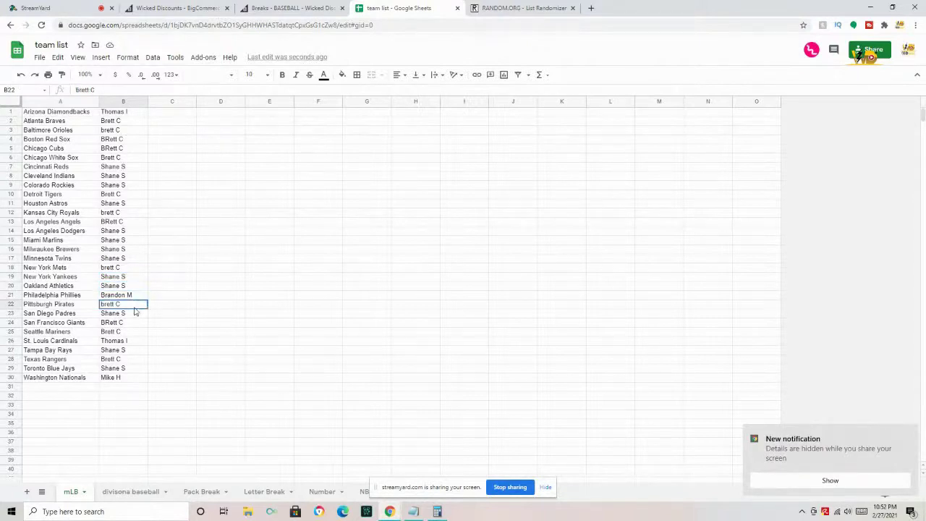
{"action": "left_click", "coordinate": [134, 312]}
{"action": "left_click", "coordinate": [133, 324]}
{"action": "left_click", "coordinate": [133, 334]}
{"action": "left_click", "coordinate": [132, 344]}
{"action": "left_click", "coordinate": [132, 353]}
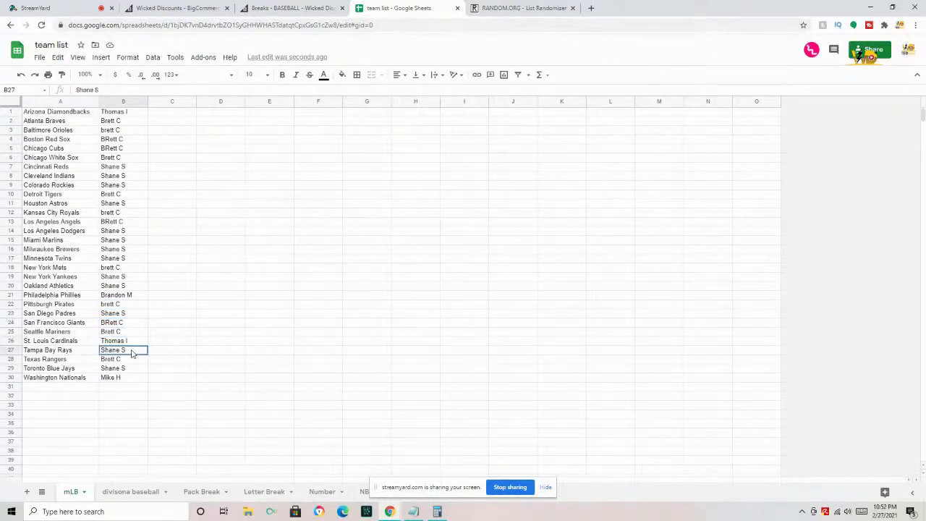
{"action": "left_click", "coordinate": [133, 363]}
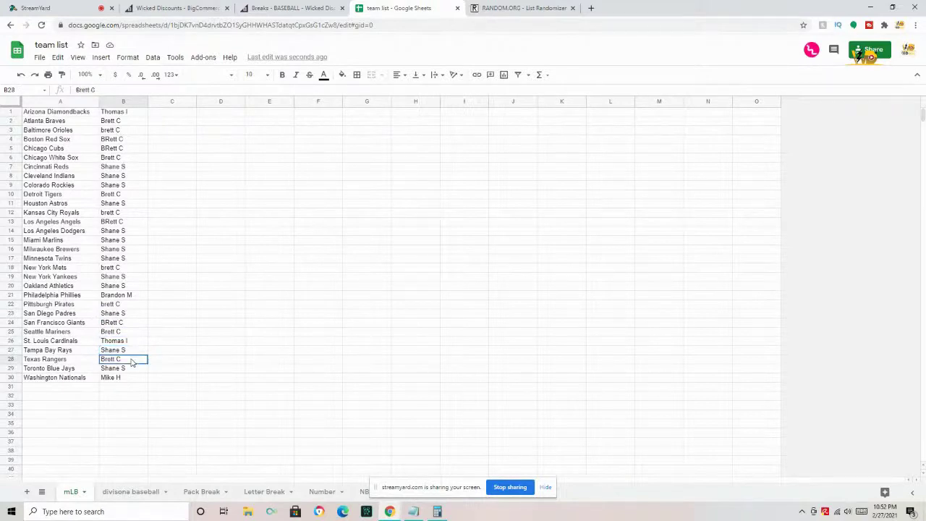
{"action": "left_click", "coordinate": [134, 369]}
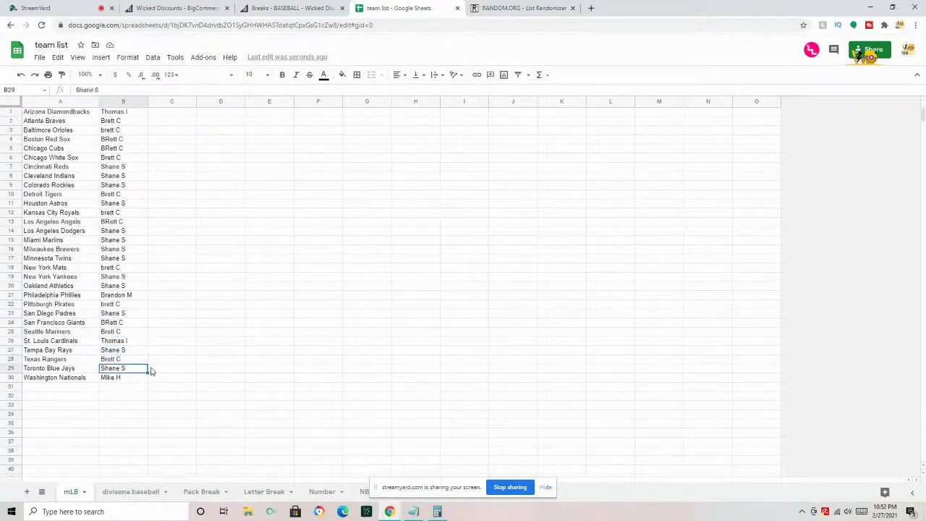
{"action": "left_click", "coordinate": [124, 379]}
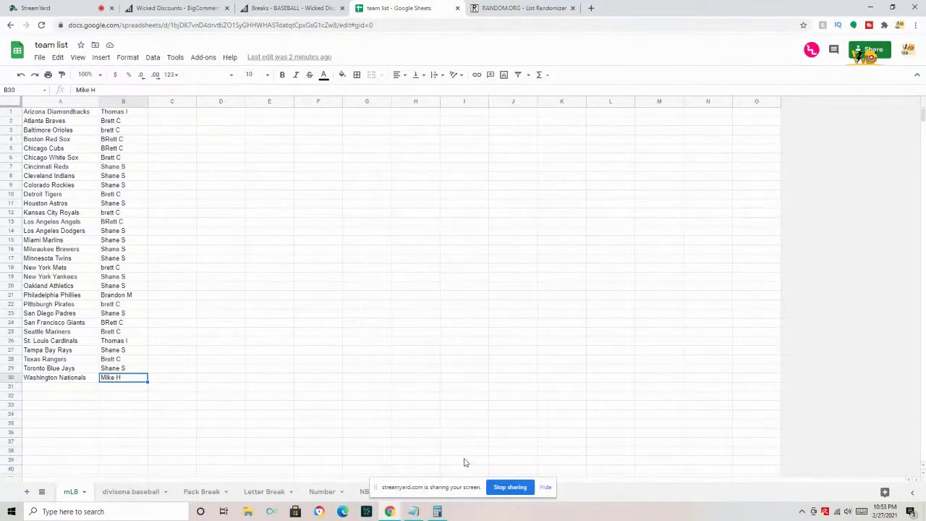
- Open the sheet's print settings through to the printer dialog, cancel once, then reopen it
{"action": "left_click", "coordinate": [48, 75]}
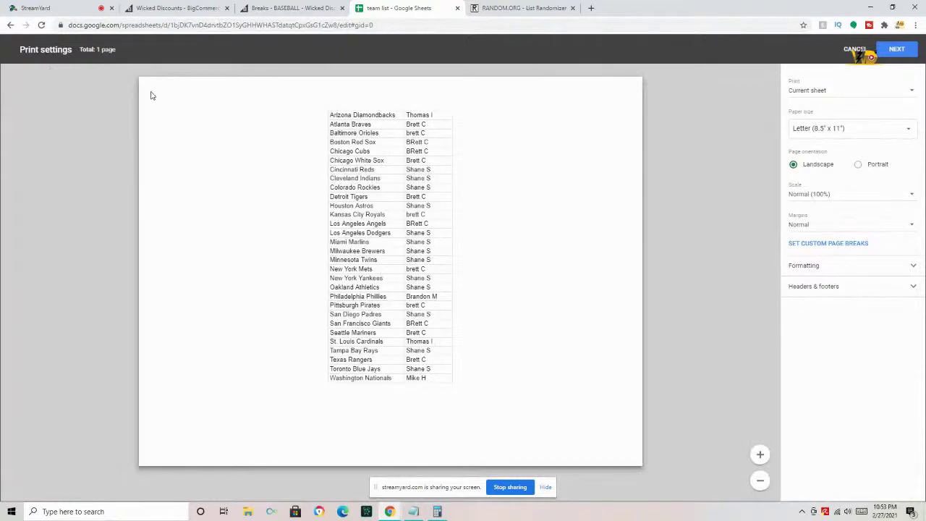
{"action": "left_click", "coordinate": [897, 49]}
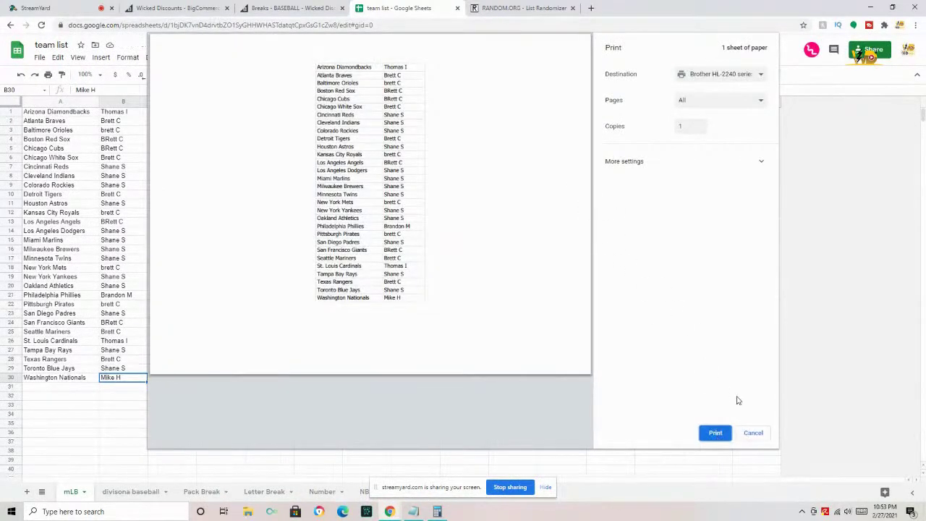
{"action": "left_click", "coordinate": [753, 433]}
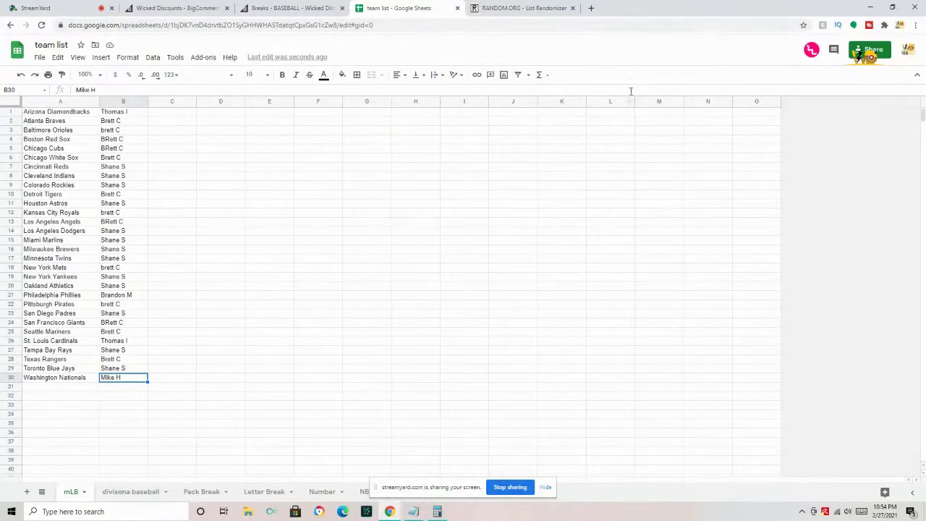
{"action": "left_click", "coordinate": [48, 74]}
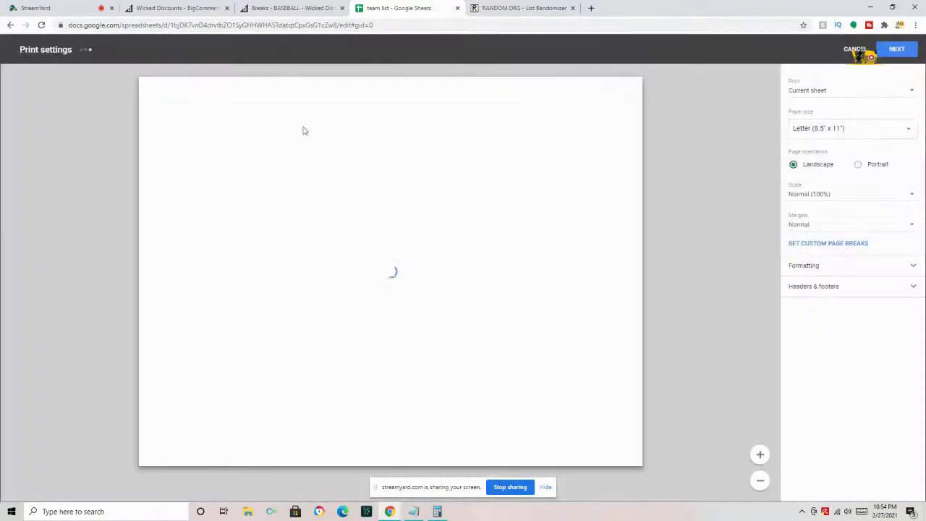
{"action": "left_click", "coordinate": [894, 49]}
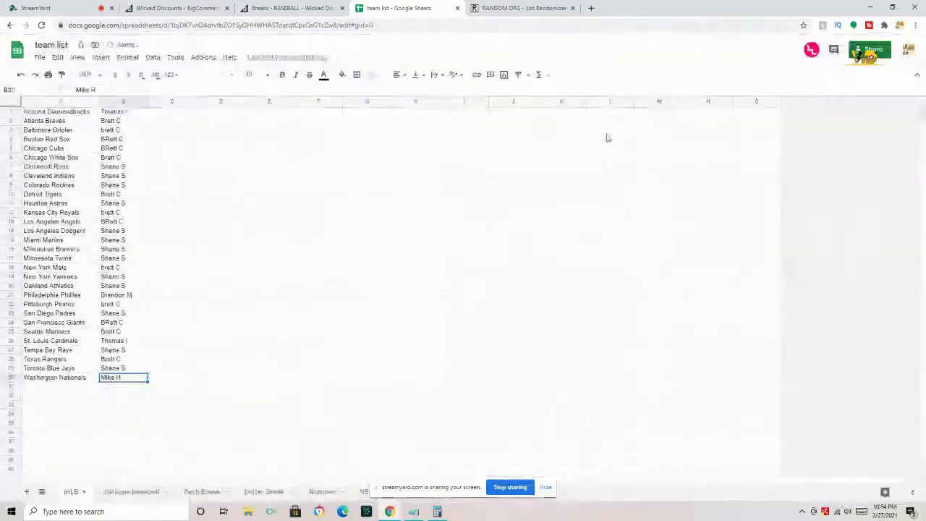
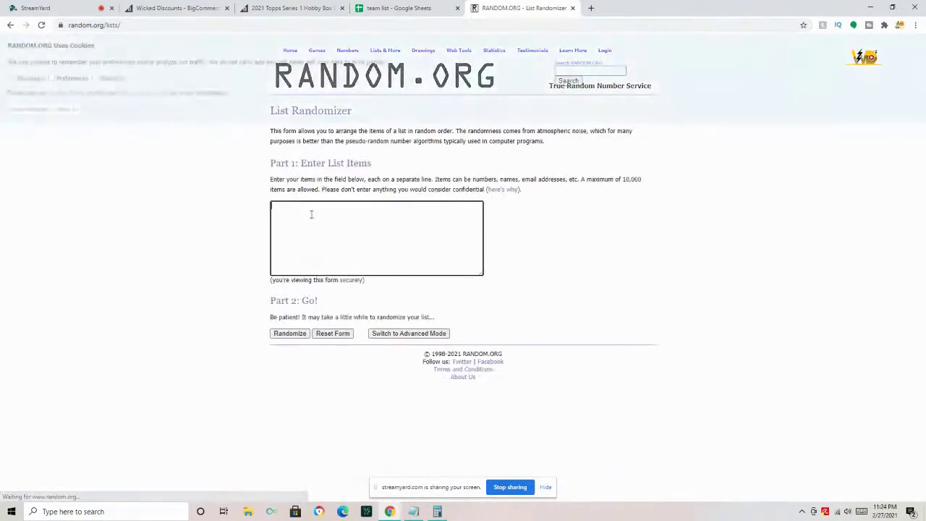
- Reshuffle the 30 MLB teams on RANDOM.ORG and paste the new order, Chicago Cubs first, into column A
{"action": "left_click", "coordinate": [301, 334]}
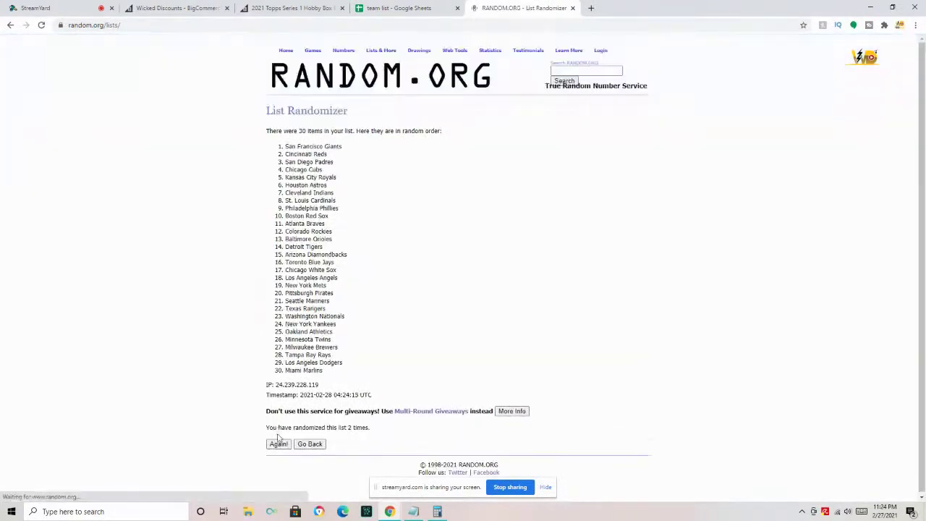
{"action": "left_click", "coordinate": [279, 443]}
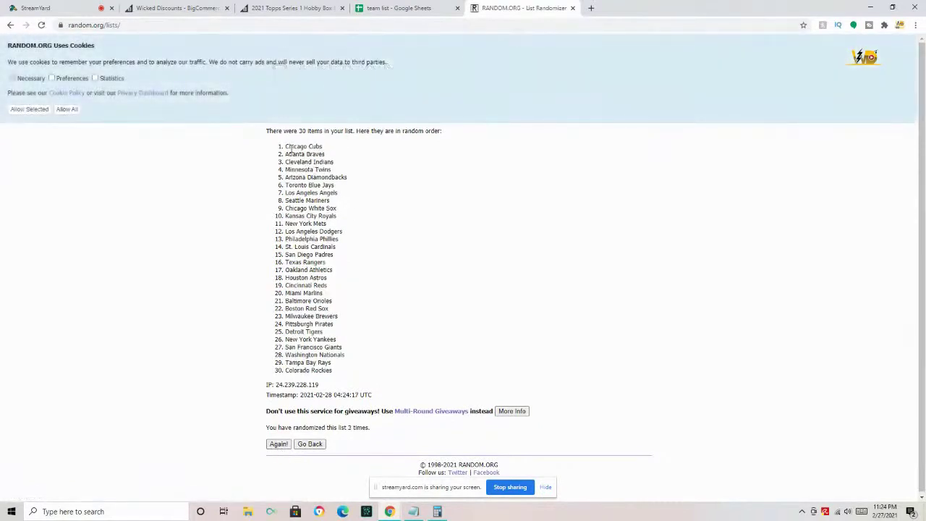
{"action": "left_click_drag", "start_coordinate": [285, 146], "coordinate": [350, 372]}
{"action": "key", "text": "ctrl+c"}
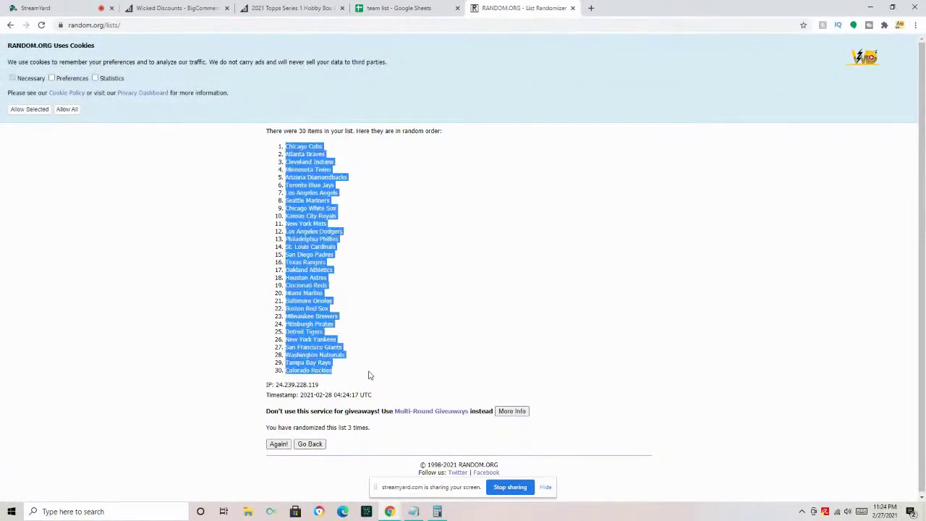
{"action": "left_click", "coordinate": [398, 8]}
{"action": "key", "text": "ctrl+v"}
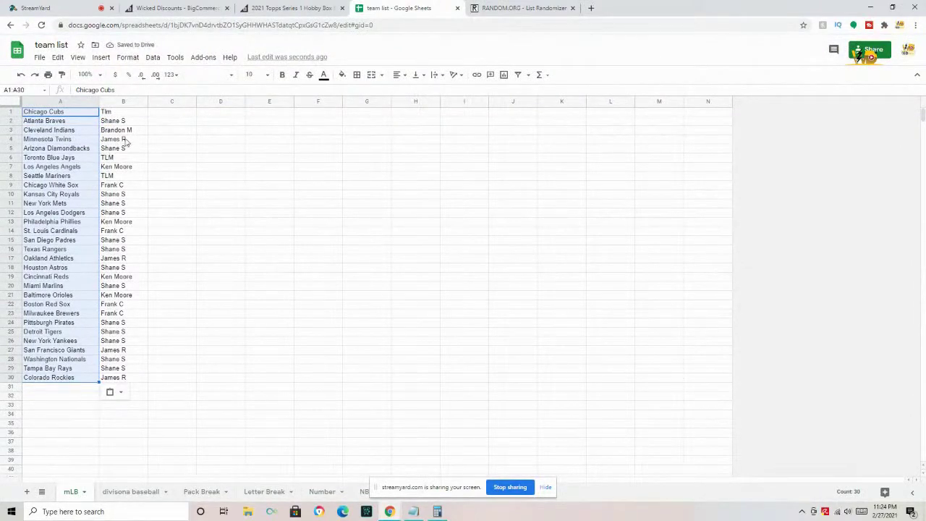
- Sort the sheet A→Z by team so Arizona Diamondbacks leads, and copy the sheet's share link
{"action": "left_click", "coordinate": [94, 102]}
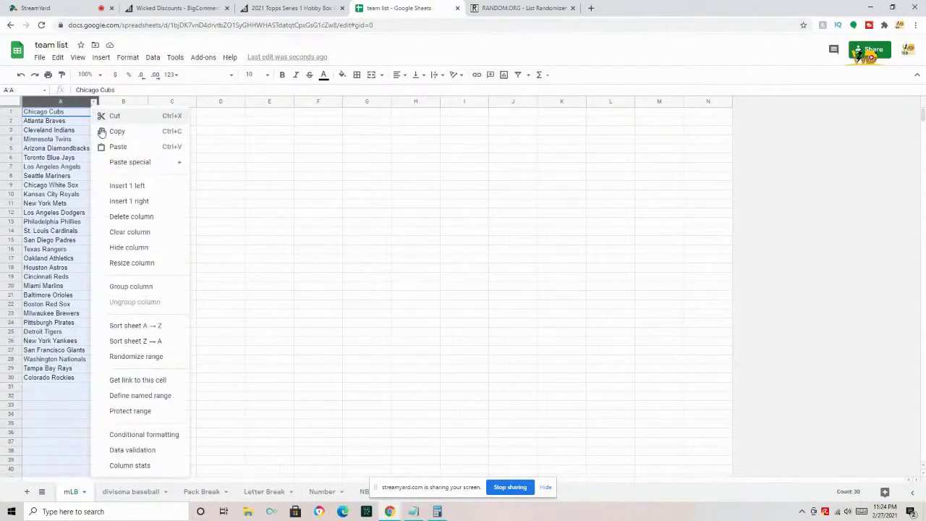
{"action": "left_click", "coordinate": [139, 324]}
{"action": "left_click", "coordinate": [868, 54]}
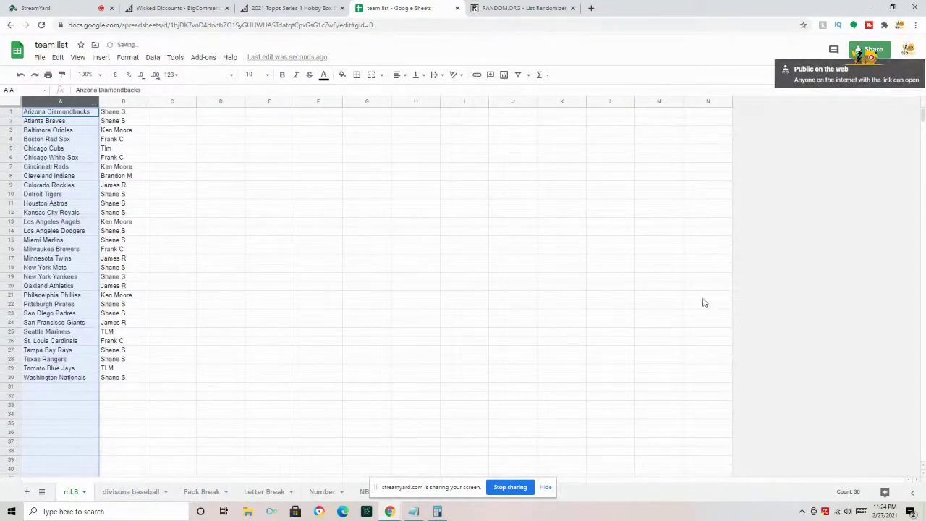
{"action": "left_click", "coordinate": [595, 354]}
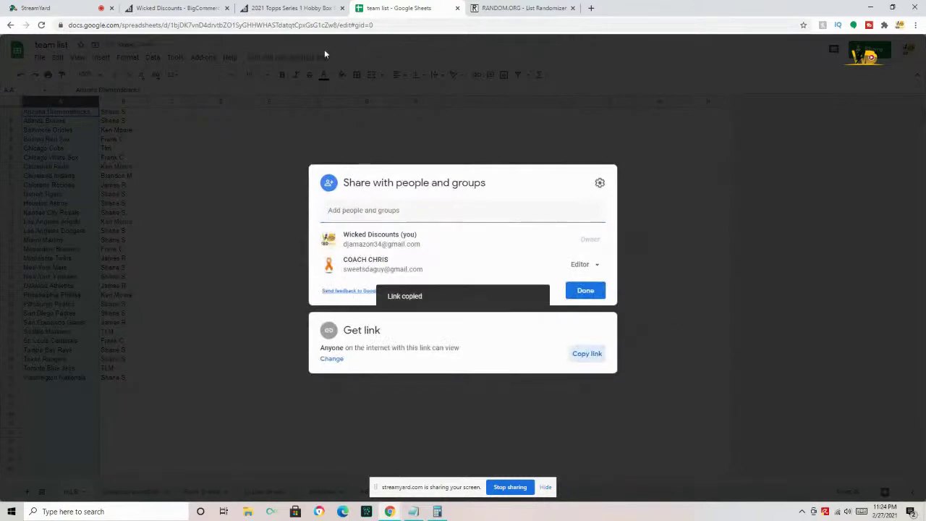
{"action": "left_click", "coordinate": [34, 8]}
{"action": "left_click", "coordinate": [754, 469]}
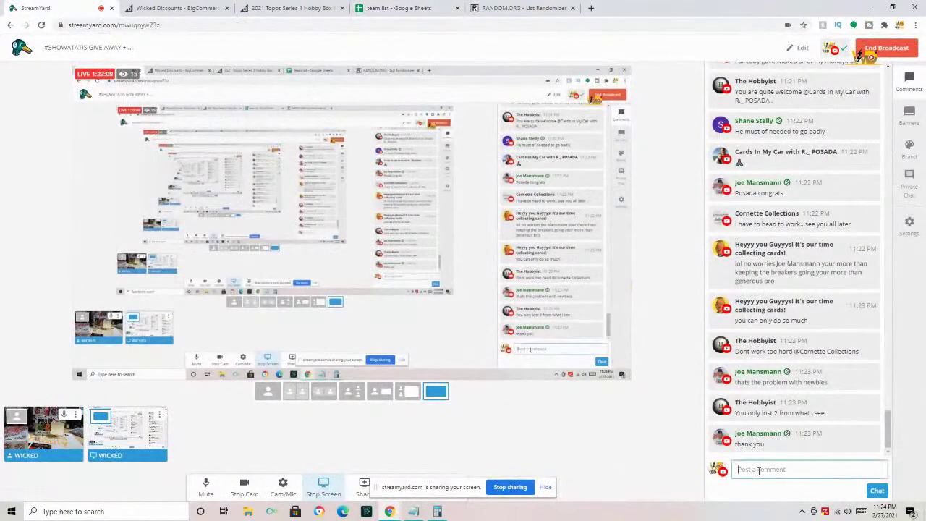
- Post the copied team list link as a message in the StreamYard broadcast chat
{"action": "key", "text": "ctrl+v"}
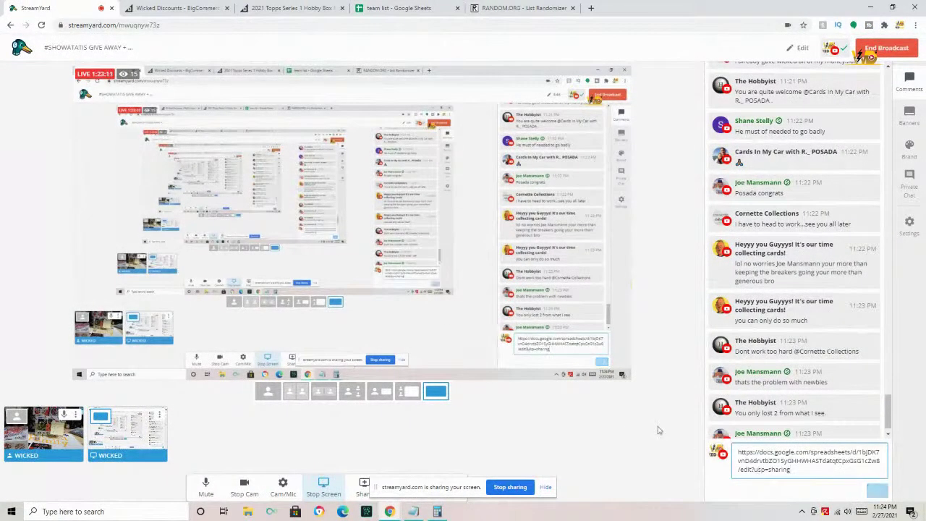
{"action": "key", "text": "Return"}
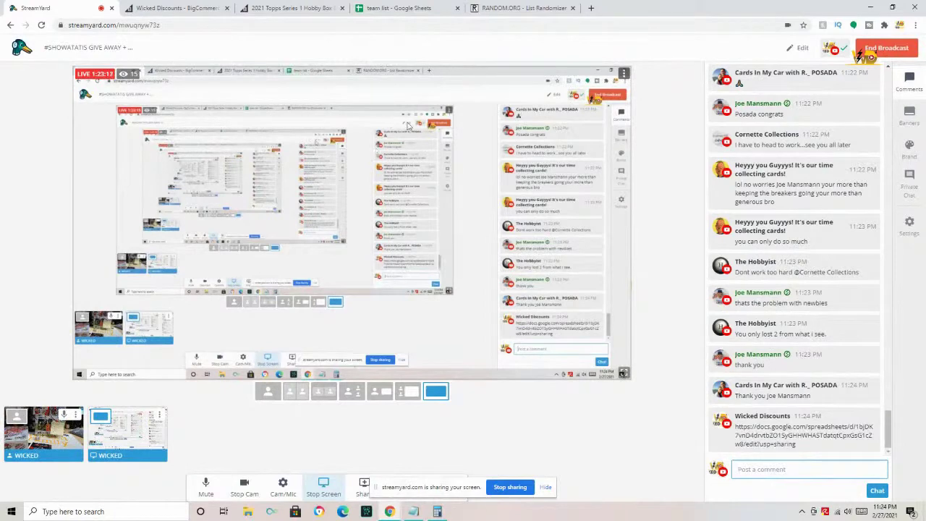
{"action": "left_click", "coordinate": [389, 7]}
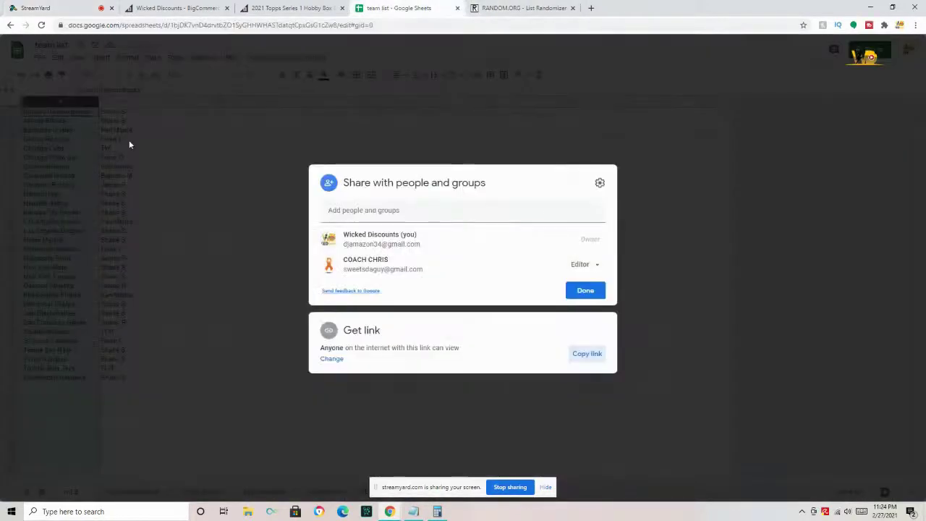
- Close the sharing dialog and review owners from Arizona Diamondbacks to Miami Marlins (B1–B15)
{"action": "left_click", "coordinate": [584, 290]}
{"action": "left_click", "coordinate": [138, 114]}
{"action": "left_click", "coordinate": [134, 123]}
{"action": "left_click", "coordinate": [136, 130]}
{"action": "left_click", "coordinate": [140, 142]}
{"action": "left_click", "coordinate": [139, 148]}
{"action": "left_click", "coordinate": [136, 159]}
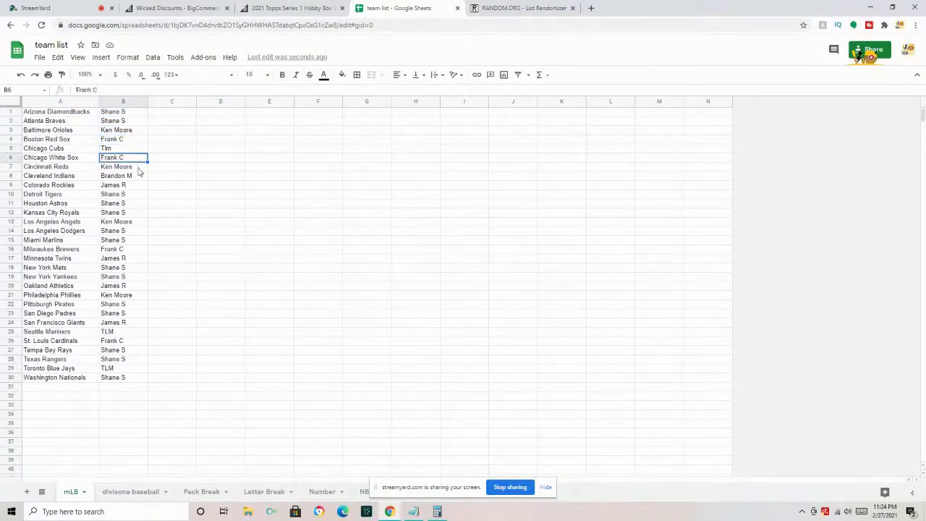
{"action": "left_click", "coordinate": [139, 169]}
{"action": "left_click", "coordinate": [142, 178]}
{"action": "left_click", "coordinate": [139, 188]}
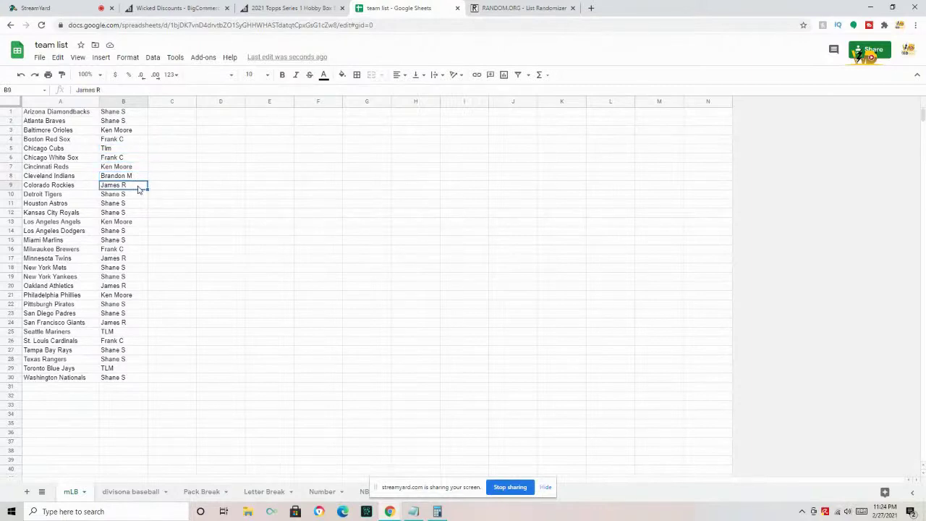
{"action": "left_click", "coordinate": [135, 197]}
{"action": "left_click", "coordinate": [136, 203]}
{"action": "left_click", "coordinate": [137, 215]}
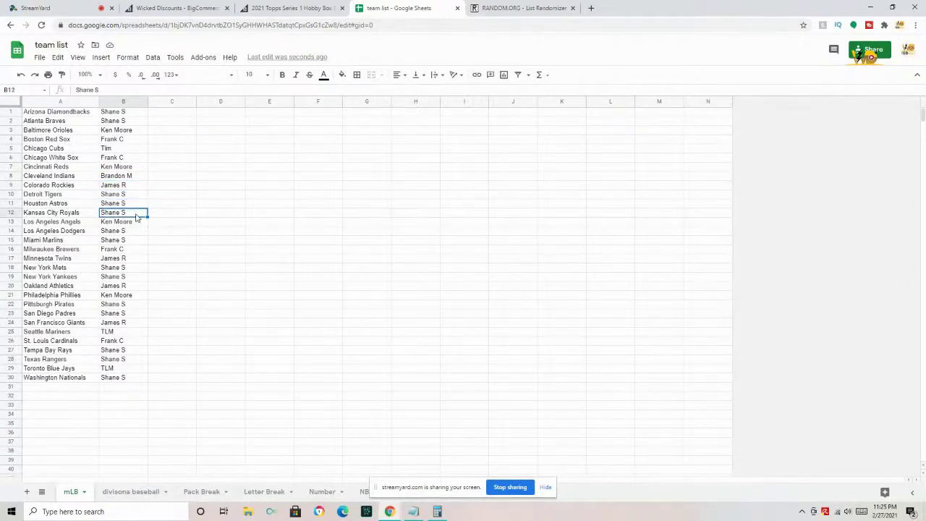
{"action": "left_click", "coordinate": [138, 223]}
{"action": "left_click", "coordinate": [135, 233]}
{"action": "left_click", "coordinate": [137, 242]}
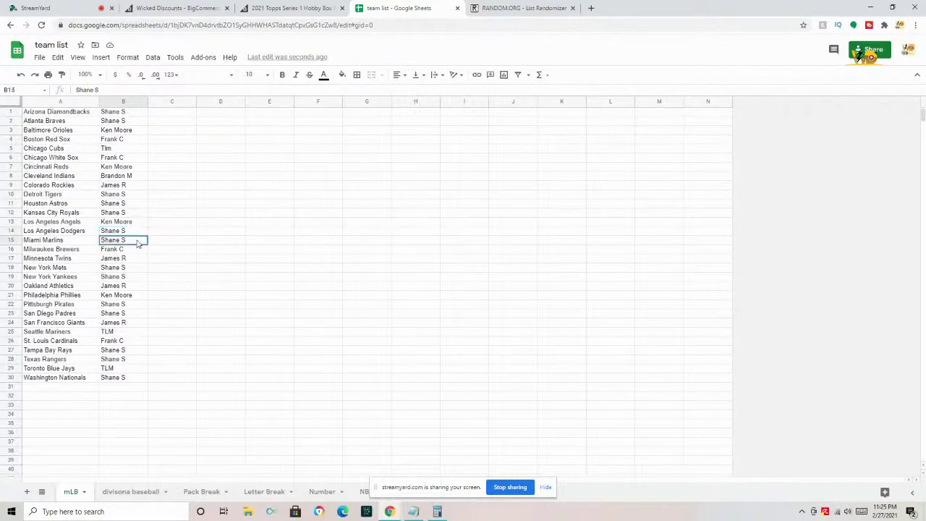
- Review owners from Milwaukee Brewers to Washington Nationals (B16–B30)
{"action": "left_click", "coordinate": [141, 251]}
{"action": "left_click", "coordinate": [133, 261]}
{"action": "left_click", "coordinate": [133, 271]}
{"action": "left_click", "coordinate": [133, 279]}
{"action": "left_click", "coordinate": [133, 288]}
{"action": "left_click", "coordinate": [132, 297]}
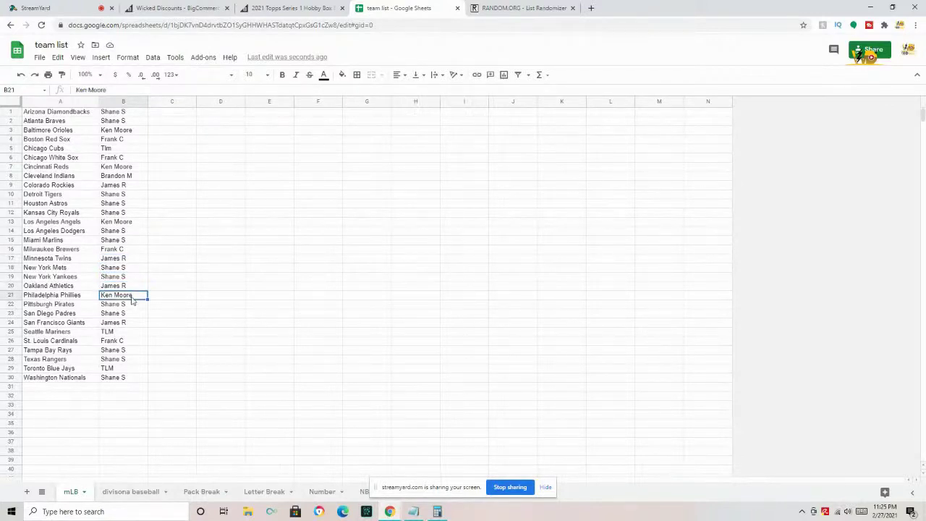
{"action": "left_click", "coordinate": [133, 307]}
{"action": "left_click", "coordinate": [133, 315]}
{"action": "left_click", "coordinate": [131, 324]}
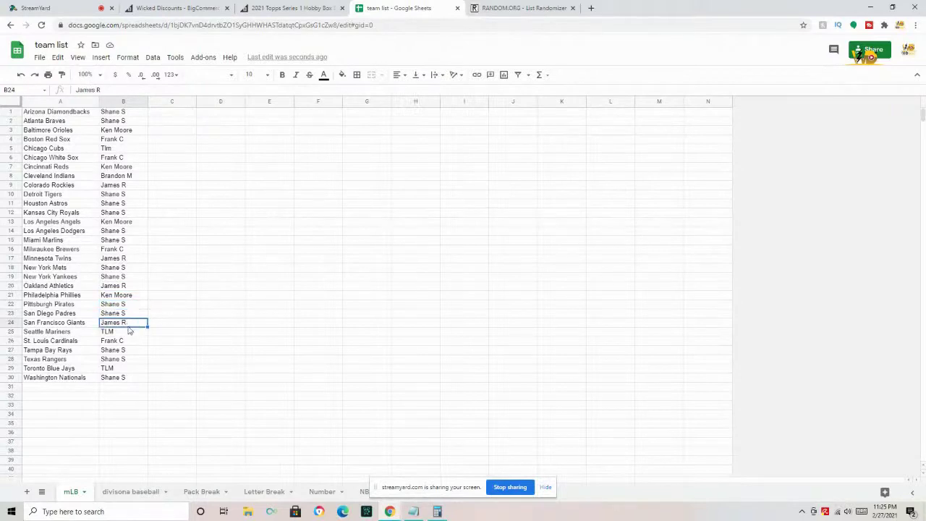
{"action": "left_click", "coordinate": [131, 333]}
{"action": "left_click", "coordinate": [130, 343]}
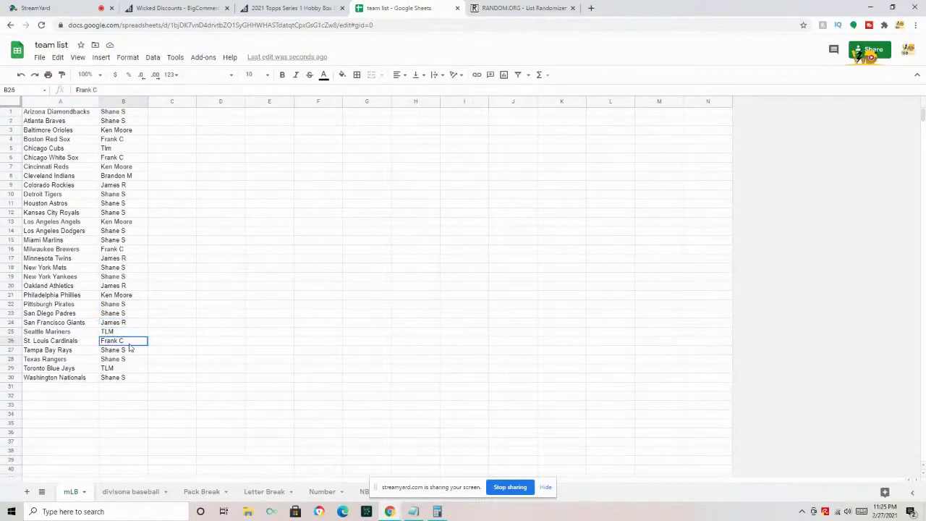
{"action": "left_click", "coordinate": [130, 352]}
{"action": "left_click", "coordinate": [132, 362]}
{"action": "left_click", "coordinate": [122, 370]}
{"action": "left_click", "coordinate": [124, 379]}
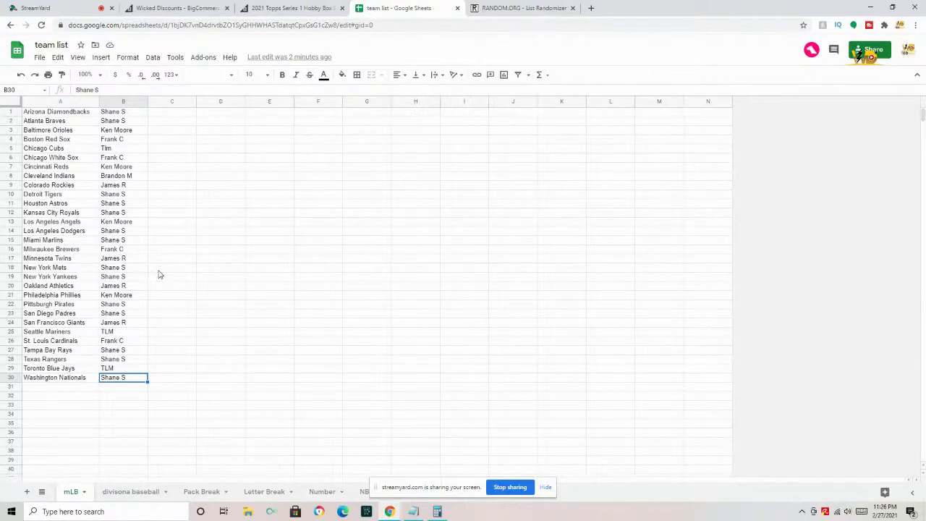
- Open the team list's print settings: Letter size, landscape, 100% scale
{"action": "left_click", "coordinate": [48, 74]}
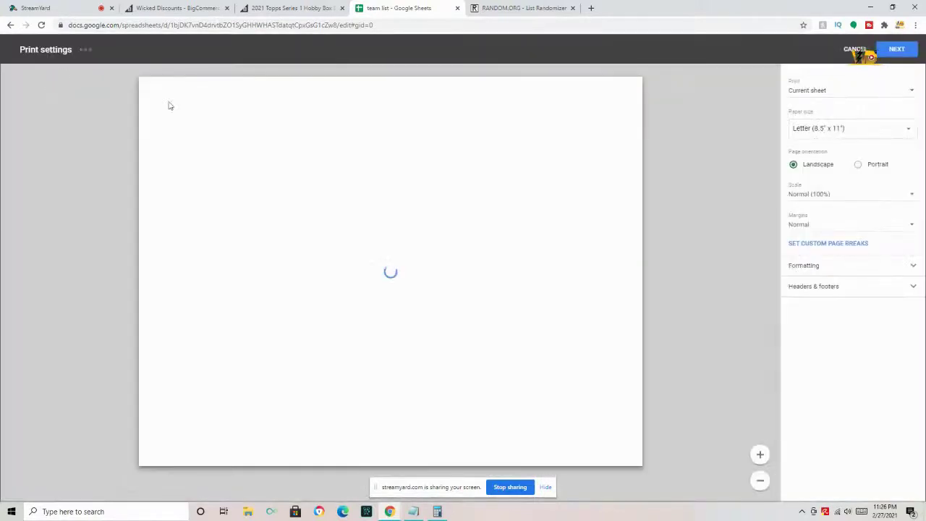
- Print the one-page sorted team list, then stop sharing the screen to the stream
{"action": "left_click", "coordinate": [897, 49]}
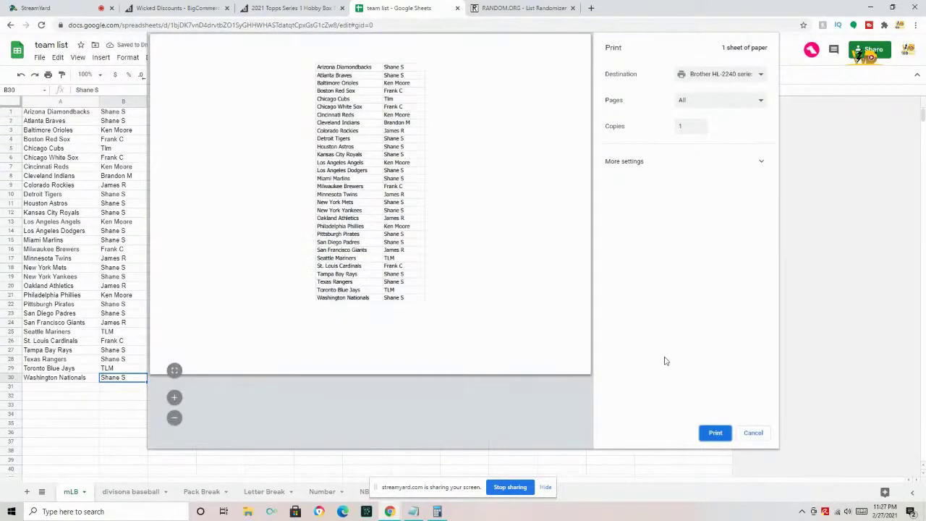
{"action": "left_click", "coordinate": [714, 437]}
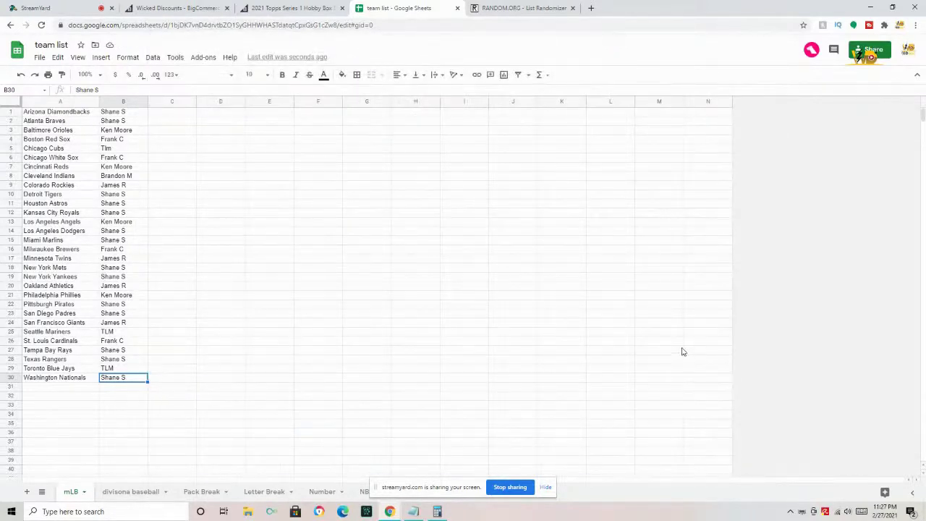
{"action": "left_click", "coordinate": [510, 487]}
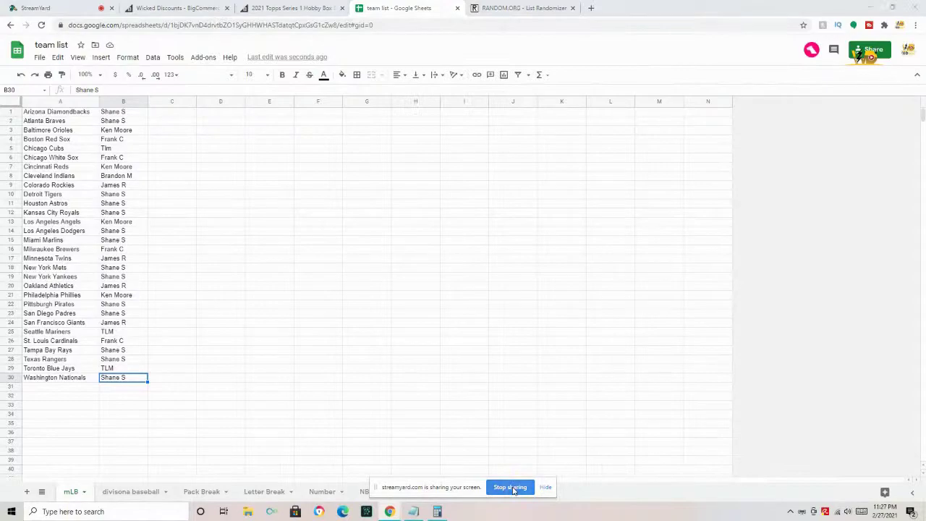
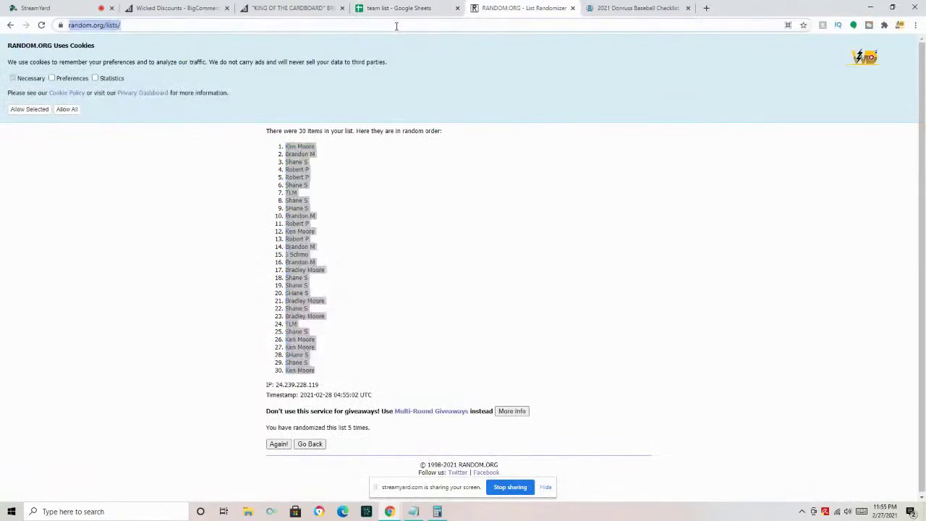
- Paste the 30 MLB teams into RANDOM.ORG's List Randomizer and shuffle them four times
{"action": "left_click", "coordinate": [350, 215]}
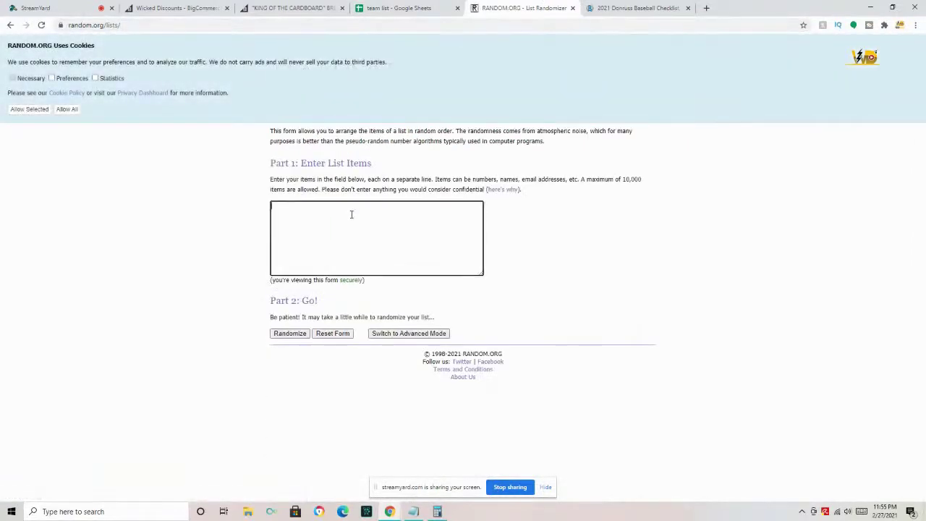
{"action": "key", "text": "ctrl+v"}
{"action": "left_click", "coordinate": [290, 333]}
{"action": "left_click", "coordinate": [278, 427]}
{"action": "left_click", "coordinate": [277, 445]}
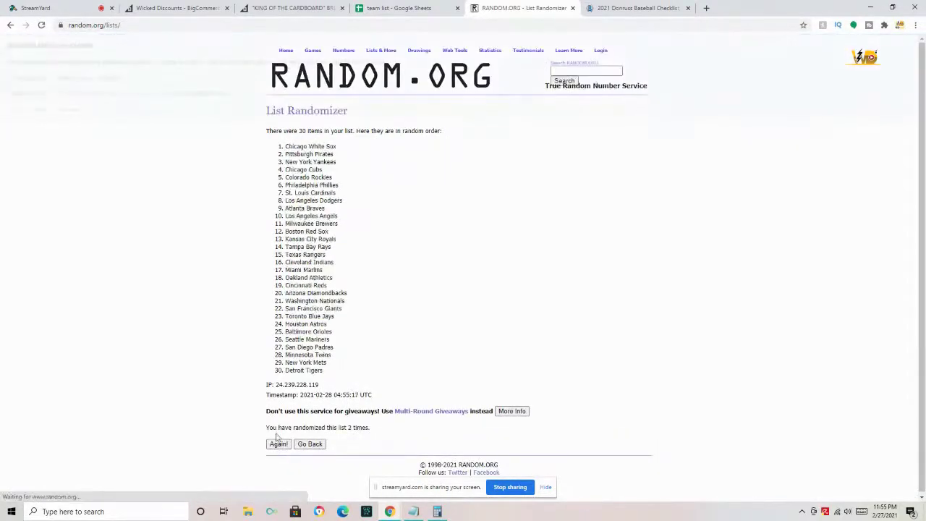
{"action": "left_click", "coordinate": [277, 444]}
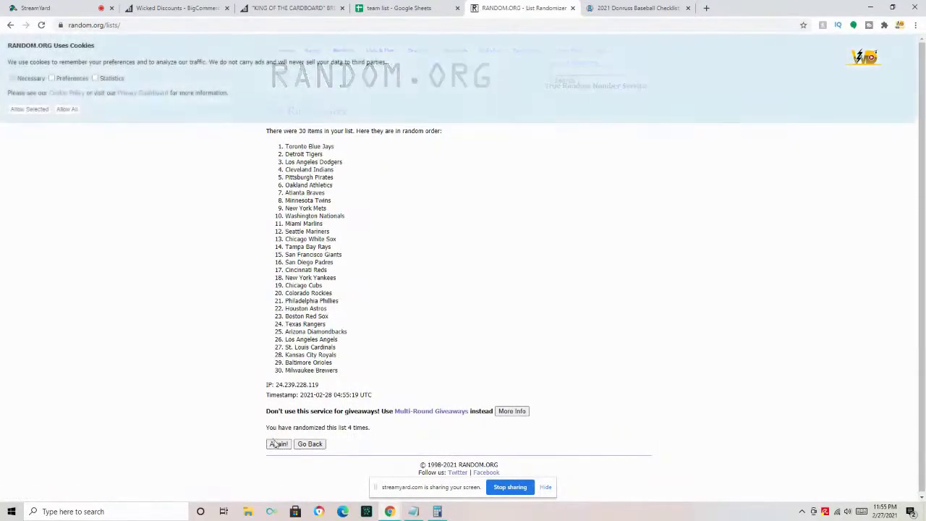
- Copy the final shuffled order into column A of the team list sheet
{"action": "left_click_drag", "start_coordinate": [284, 146], "coordinate": [349, 371]}
{"action": "key", "text": "ctrl+c"}
{"action": "left_click", "coordinate": [395, 8]}
{"action": "key", "text": "ctrl+v"}
- Sort the sheet A→Z by team, then copy its view-only share link
{"action": "left_click", "coordinate": [94, 102]}
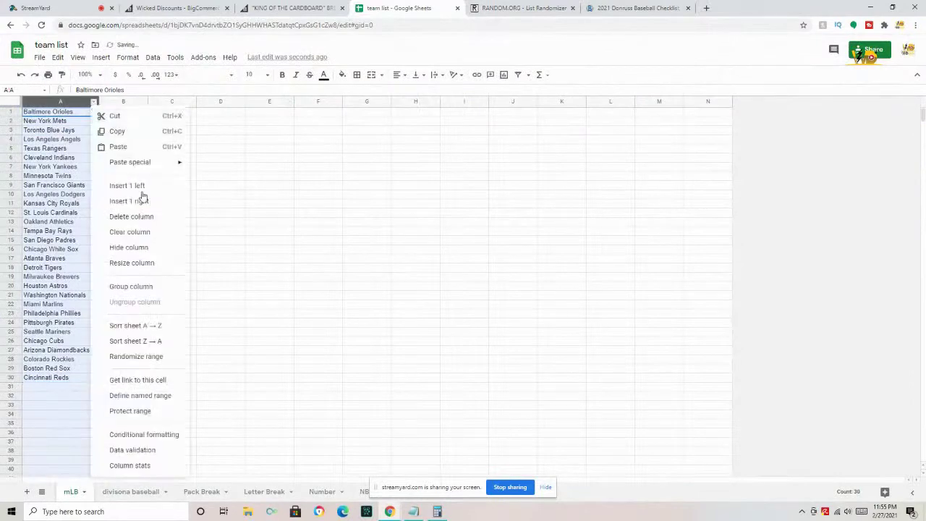
{"action": "left_click", "coordinate": [155, 327]}
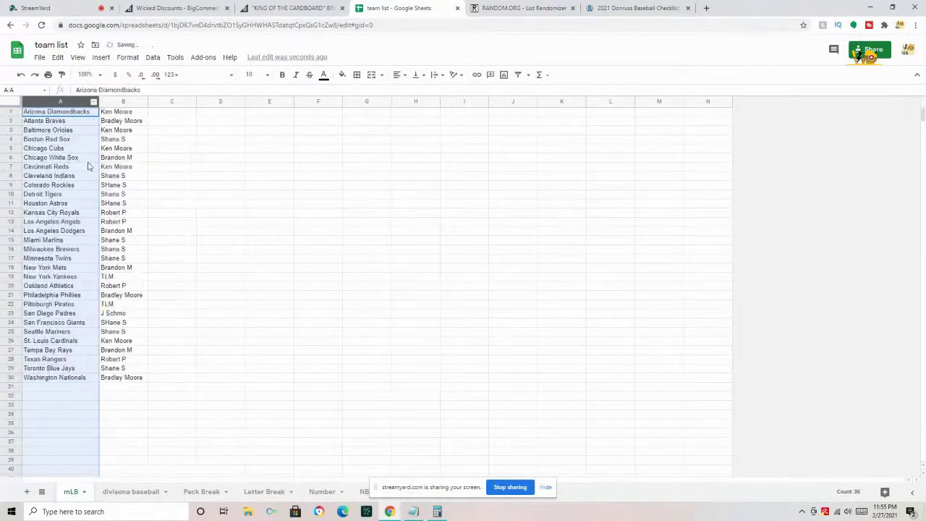
{"action": "left_click", "coordinate": [865, 51]}
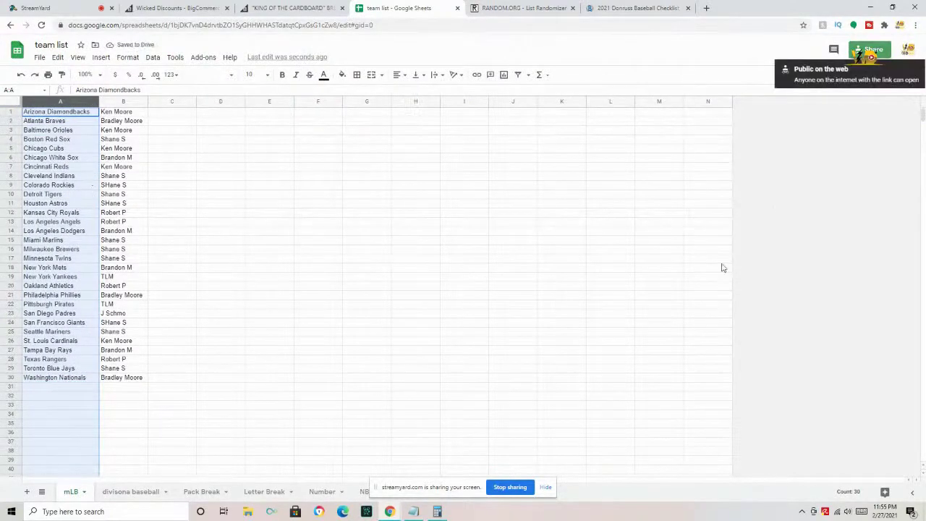
{"action": "left_click", "coordinate": [601, 354]}
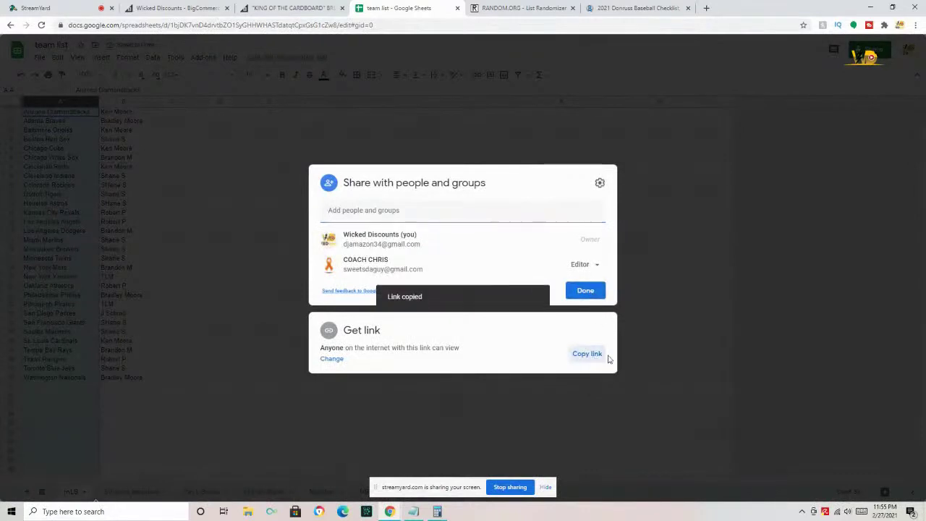
- Post the spreadsheet's share link in the StreamYard chat, then return to the team list sheet
{"action": "left_click", "coordinate": [51, 7]}
{"action": "left_click", "coordinate": [799, 456]}
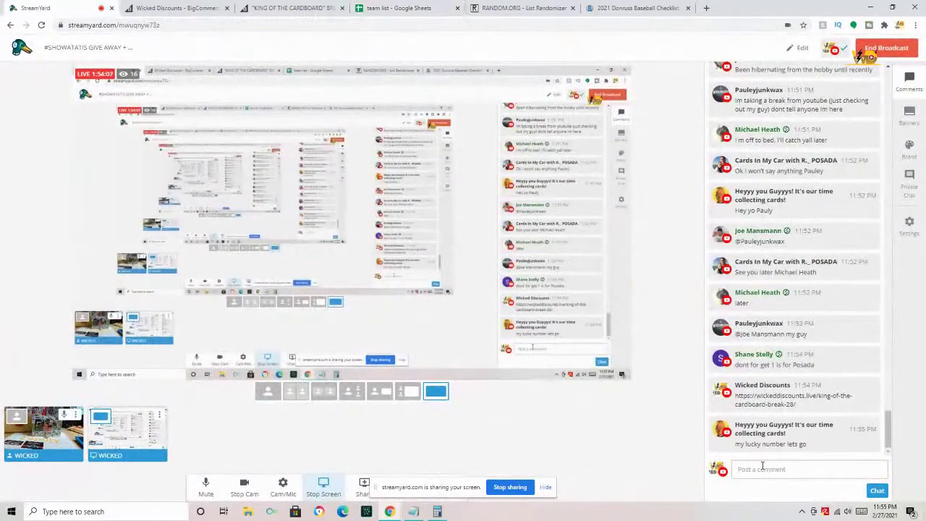
{"action": "key", "text": "ctrl+v"}
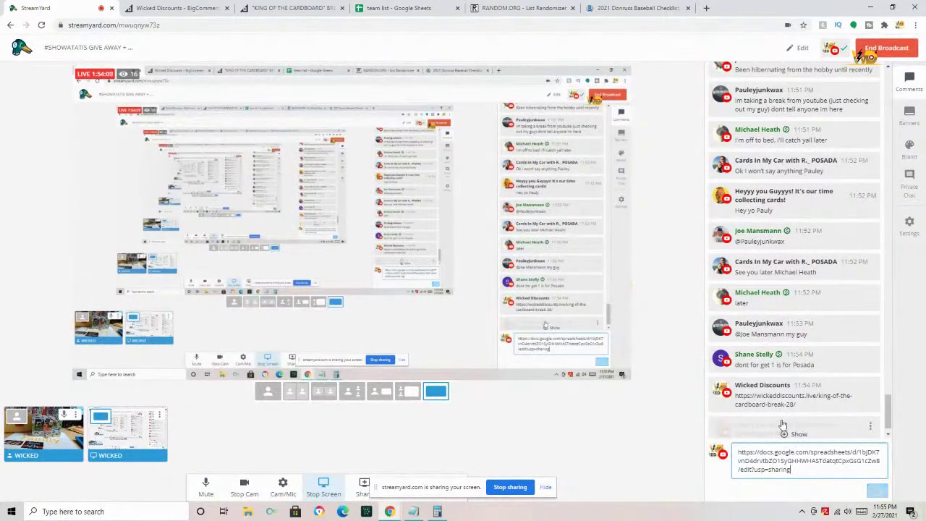
{"action": "key", "text": "Return"}
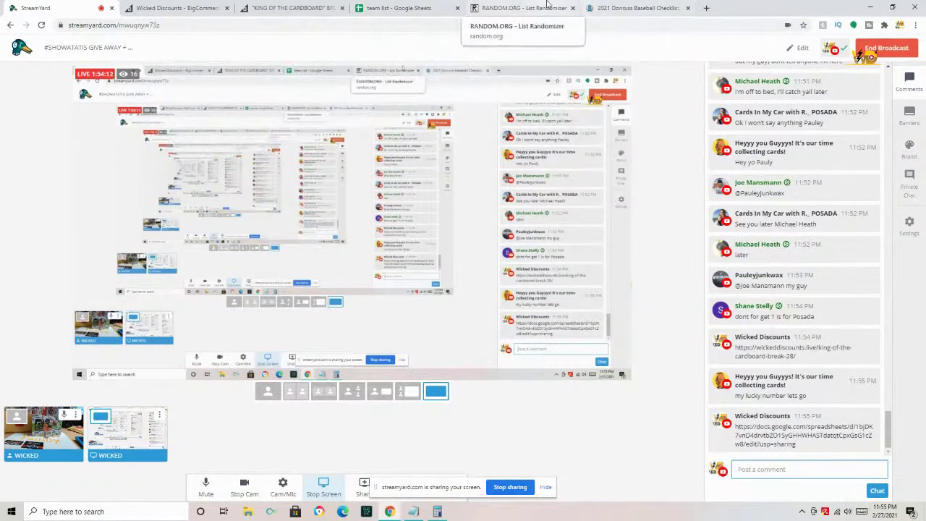
{"action": "left_click", "coordinate": [548, 5]}
{"action": "left_click", "coordinate": [401, 8]}
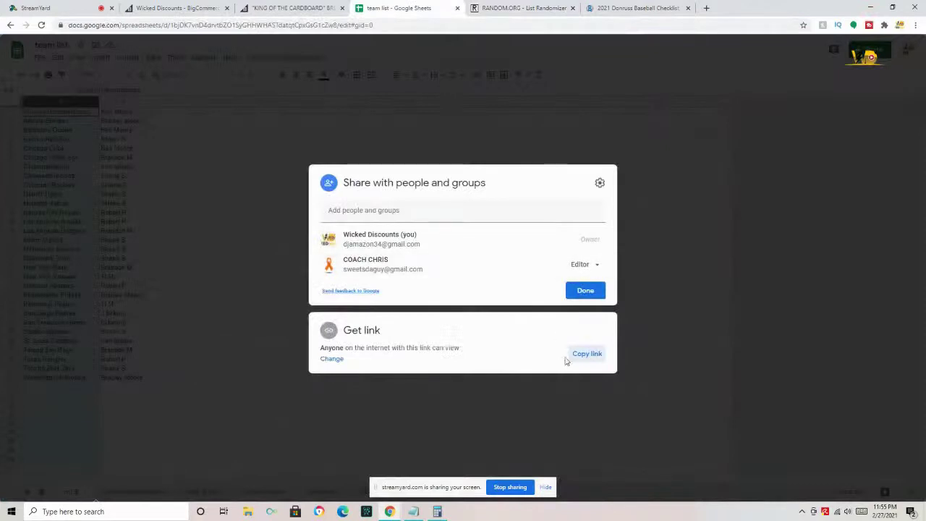
- Close the Share dialog and read pairings B1–B14, Arizona Diamondbacks through Los Angeles Dodgers
{"action": "left_click", "coordinate": [586, 290]}
{"action": "left_click", "coordinate": [124, 114]}
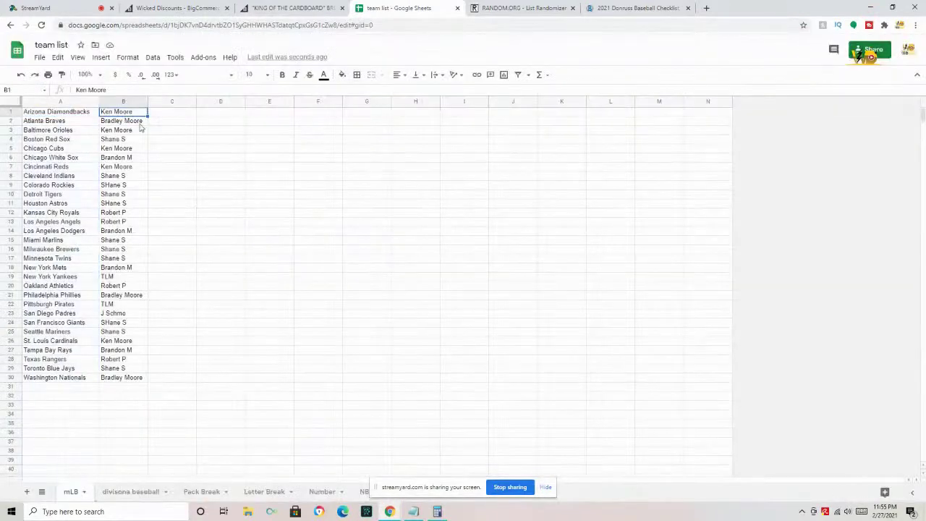
{"action": "left_click", "coordinate": [137, 121]}
{"action": "left_click", "coordinate": [138, 132]}
{"action": "left_click", "coordinate": [139, 141]}
{"action": "left_click", "coordinate": [140, 149]}
{"action": "left_click", "coordinate": [140, 160]}
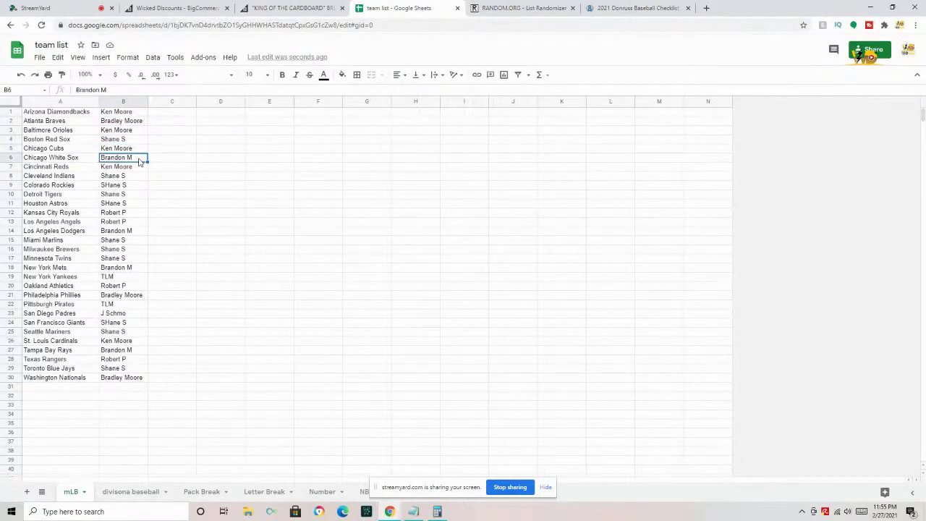
{"action": "left_click", "coordinate": [141, 170]}
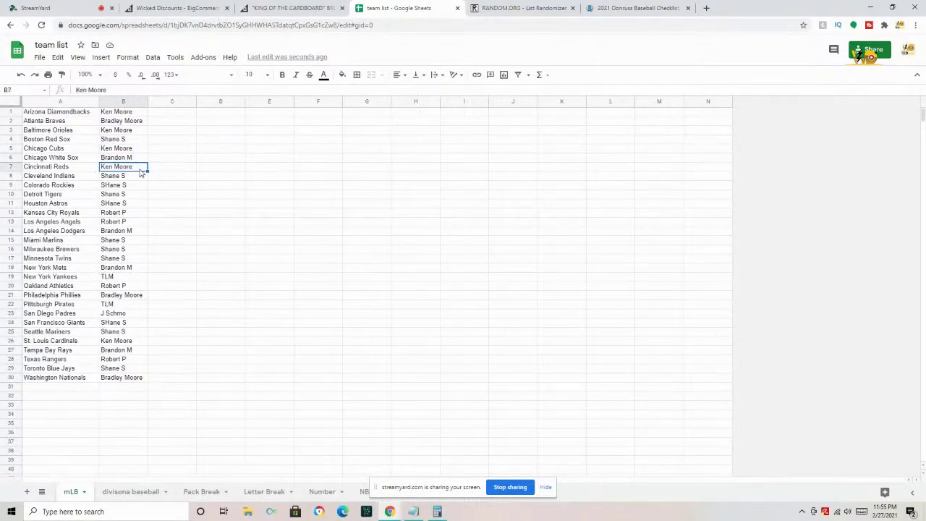
{"action": "left_click", "coordinate": [140, 179]}
{"action": "left_click", "coordinate": [138, 188]}
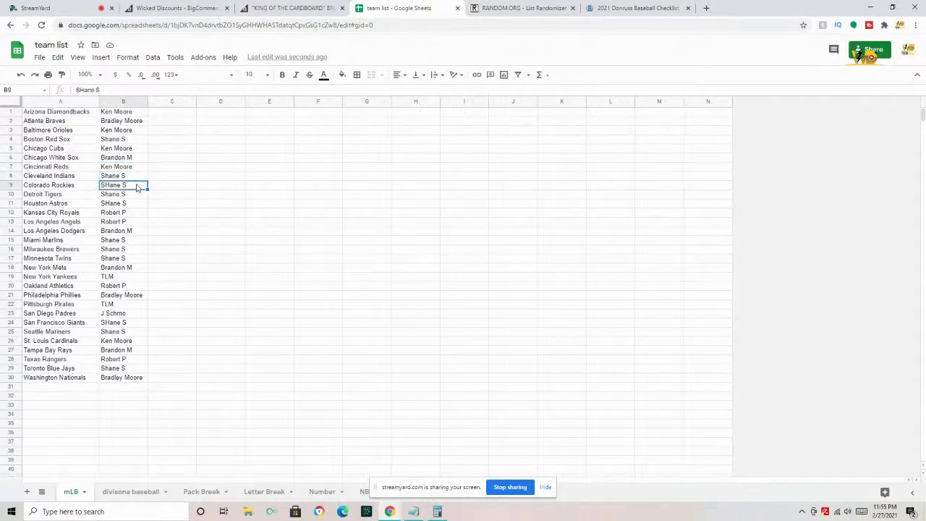
{"action": "left_click", "coordinate": [136, 197]}
{"action": "left_click", "coordinate": [136, 206]}
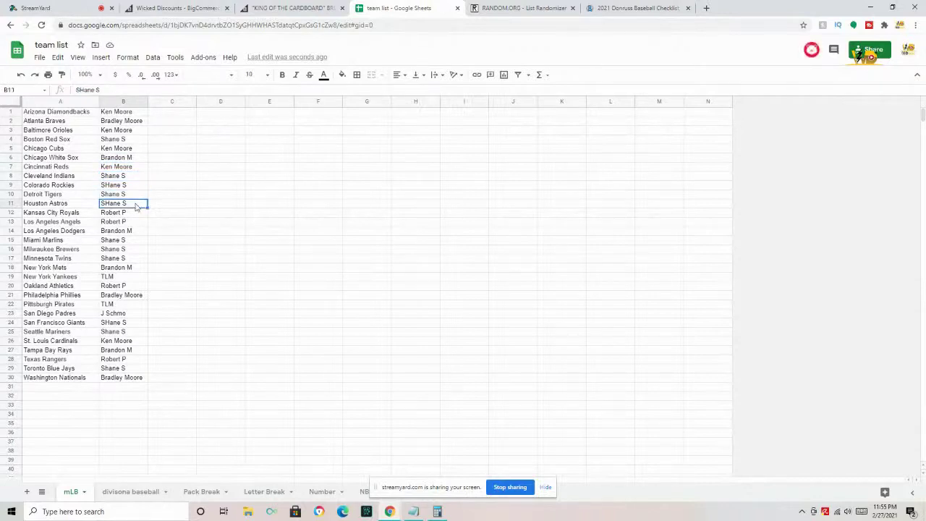
{"action": "left_click", "coordinate": [136, 214]}
{"action": "left_click", "coordinate": [136, 224]}
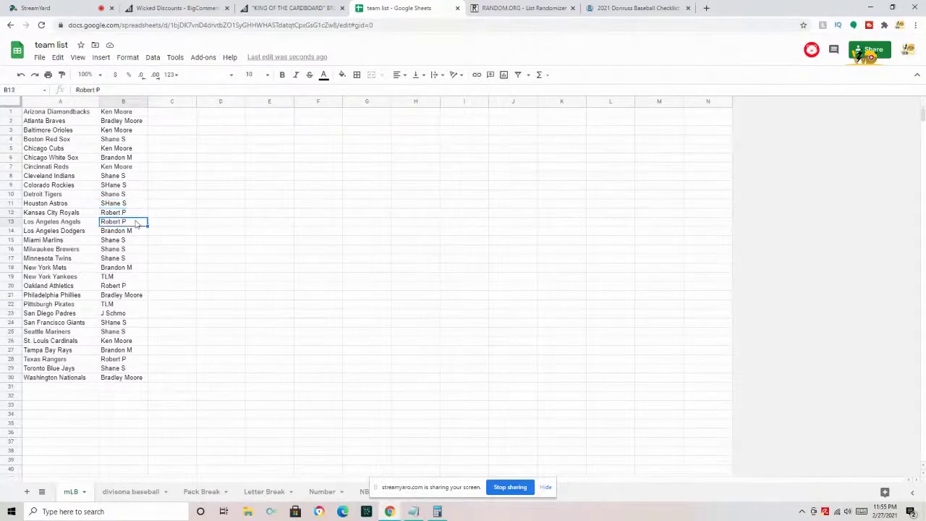
{"action": "left_click", "coordinate": [137, 232]}
- Read the remaining pairings B15–B29, Miami Marlins through Toronto Blue Jays
{"action": "left_click", "coordinate": [138, 242]}
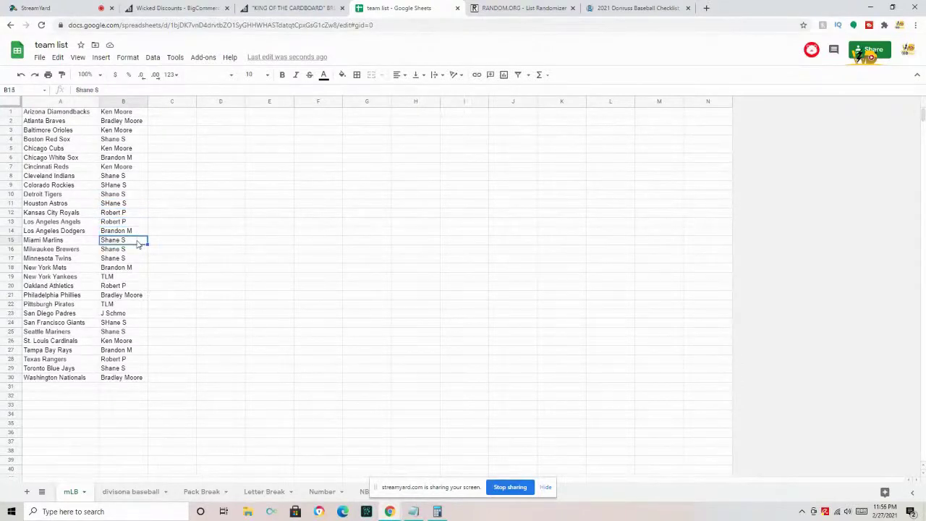
{"action": "left_click", "coordinate": [138, 251]}
{"action": "left_click", "coordinate": [137, 261]}
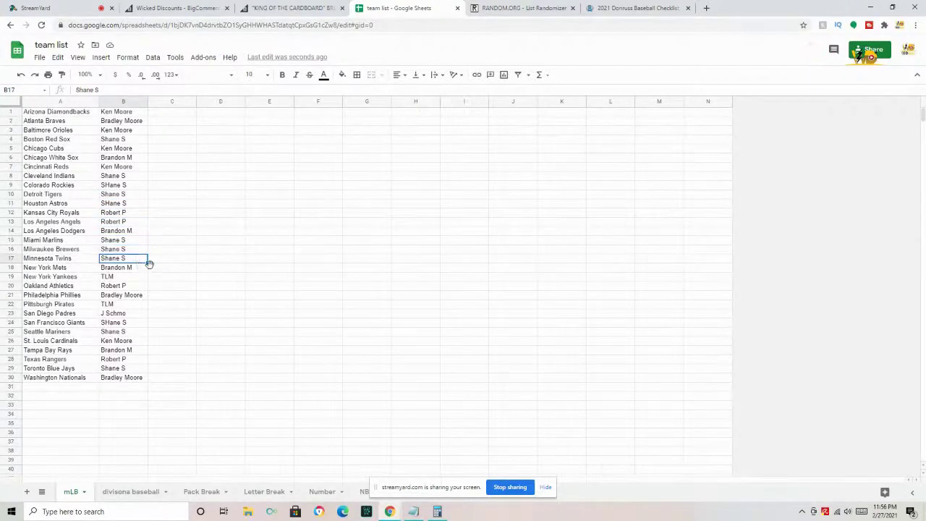
{"action": "left_click", "coordinate": [143, 269]}
{"action": "left_click", "coordinate": [134, 280]}
{"action": "left_click", "coordinate": [134, 288]}
{"action": "left_click", "coordinate": [135, 296]}
{"action": "left_click", "coordinate": [133, 307]}
{"action": "left_click", "coordinate": [134, 315]}
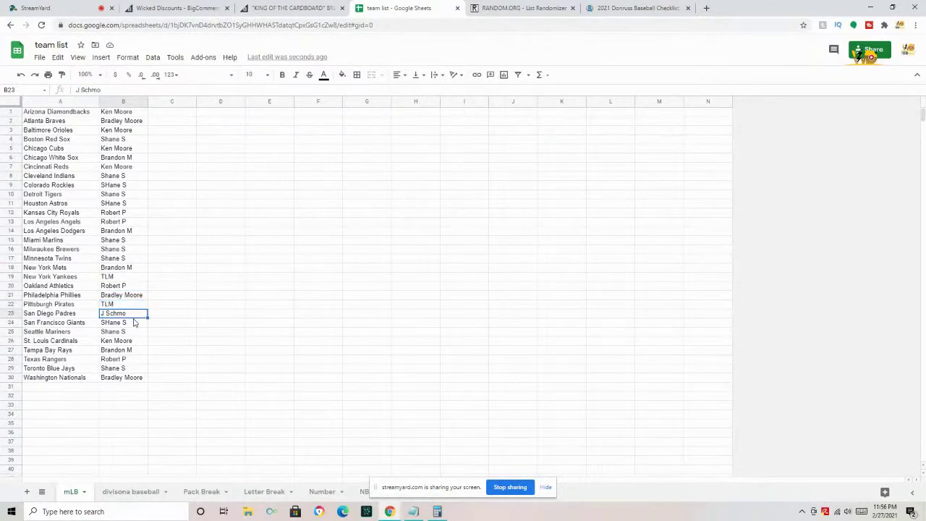
{"action": "left_click", "coordinate": [134, 324]}
{"action": "left_click", "coordinate": [135, 333]}
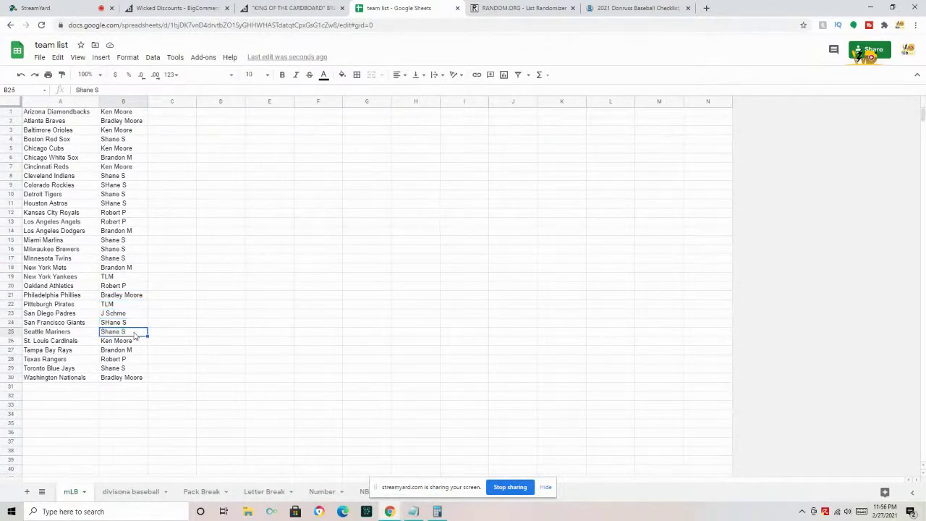
{"action": "left_click", "coordinate": [131, 342]}
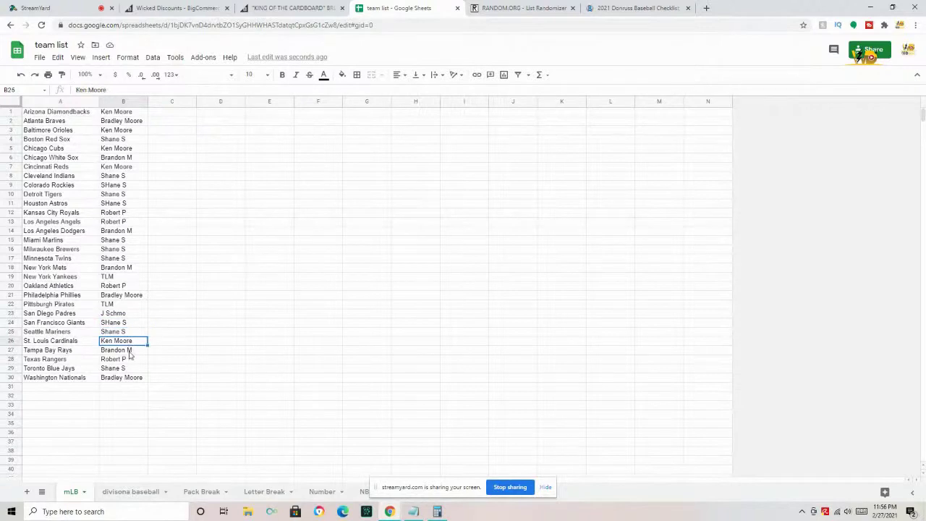
{"action": "left_click", "coordinate": [131, 352]}
{"action": "left_click", "coordinate": [132, 362]}
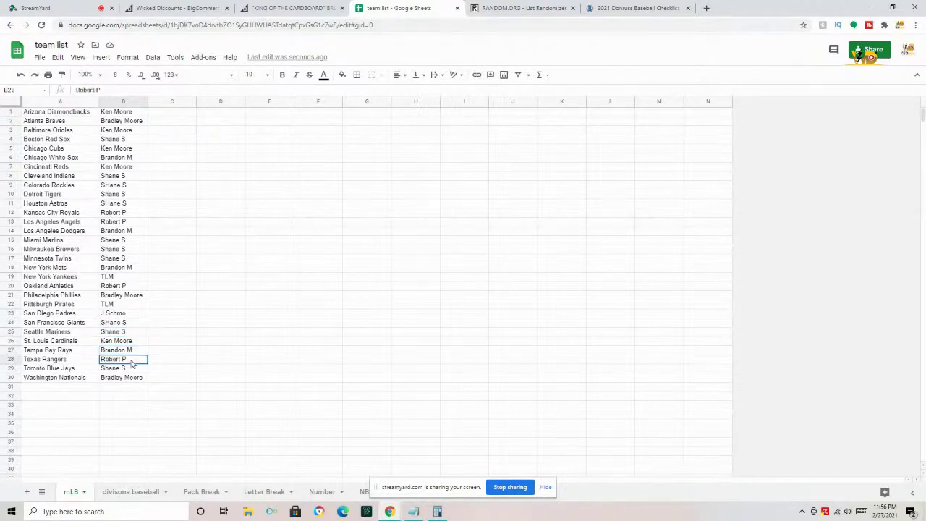
{"action": "left_click", "coordinate": [133, 372]}
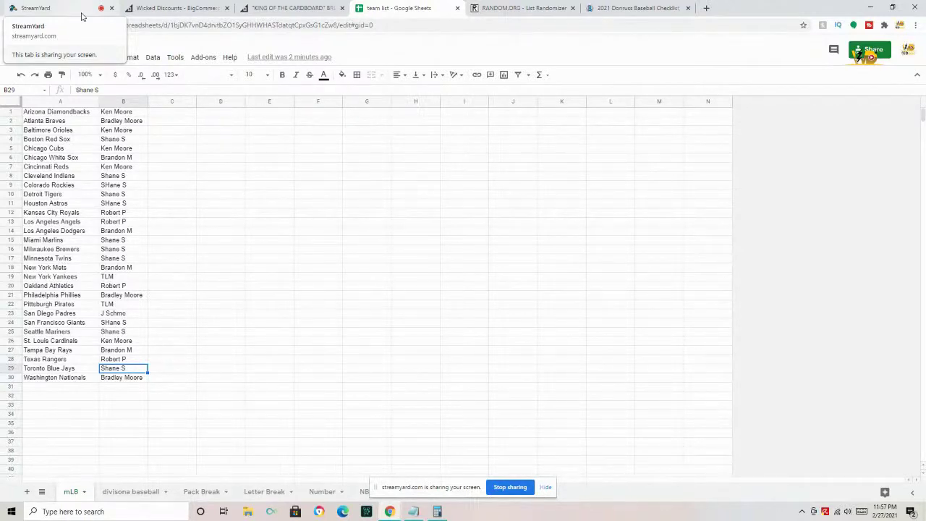
- Overwrite cell B18 with the new participant's name for the New York Mets
{"action": "left_click", "coordinate": [168, 315]}
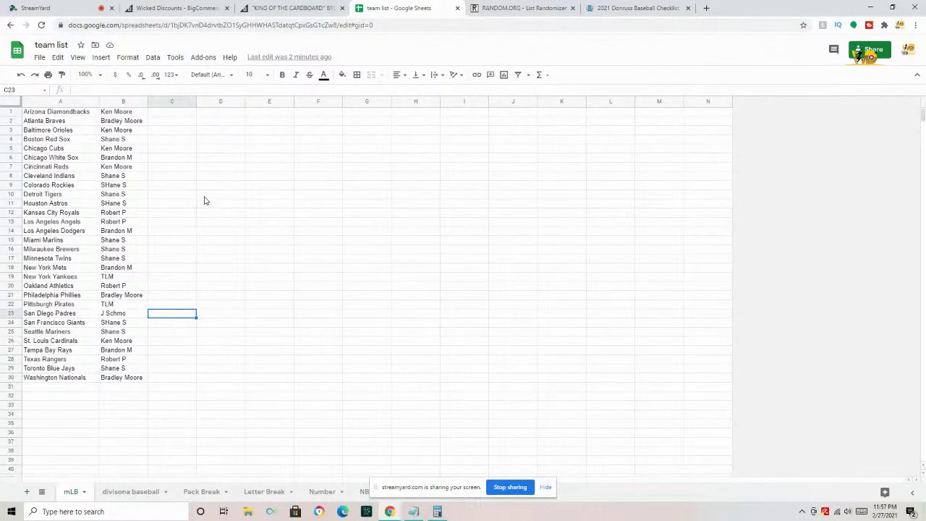
{"action": "left_click", "coordinate": [117, 269]}
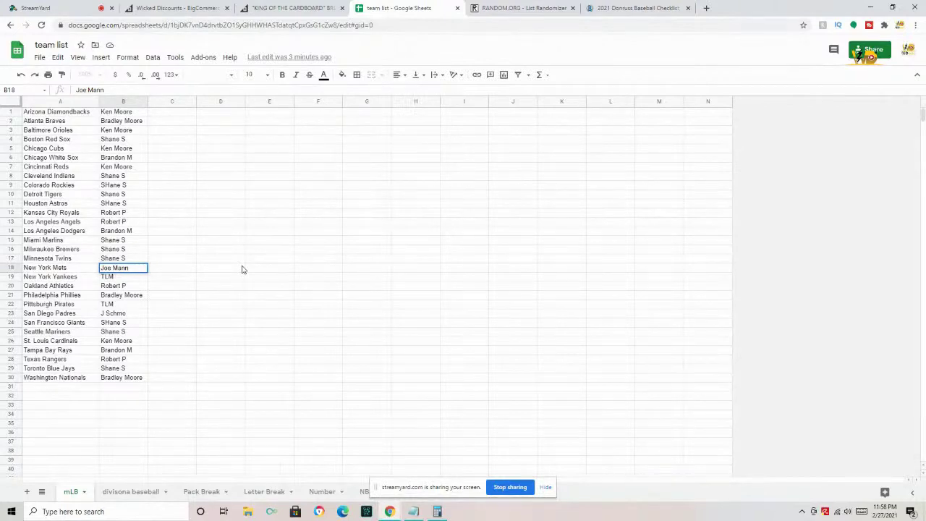
- Print the team pairing list as one page, then stop screen sharing to show the camera
{"action": "left_click", "coordinate": [47, 75]}
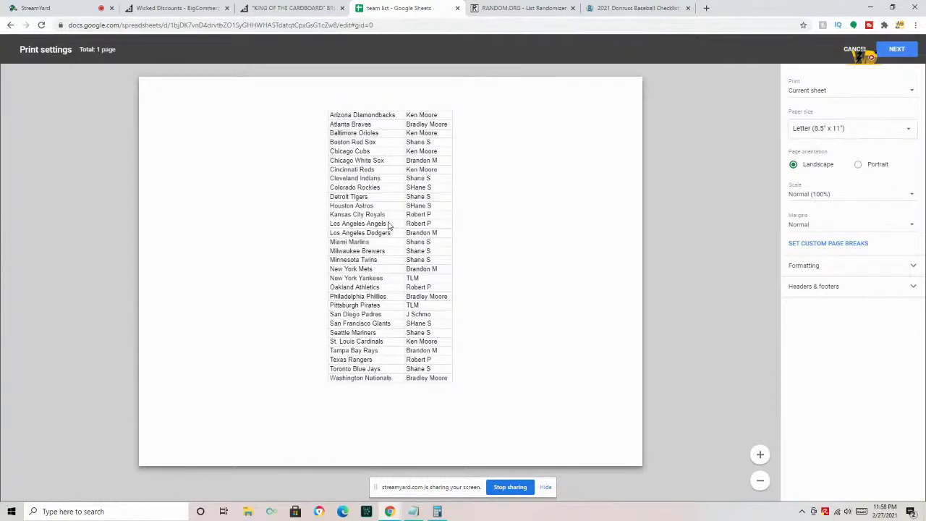
{"action": "left_click", "coordinate": [897, 49]}
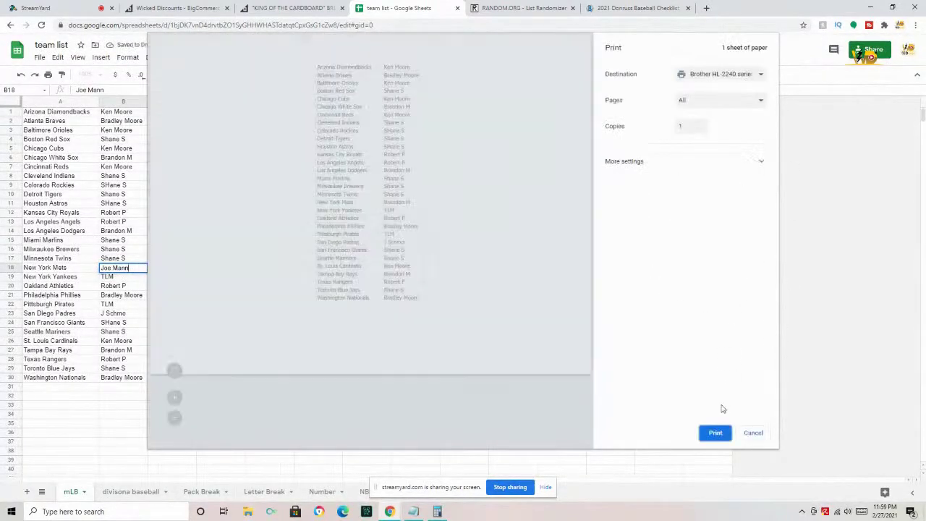
{"action": "left_click", "coordinate": [719, 433]}
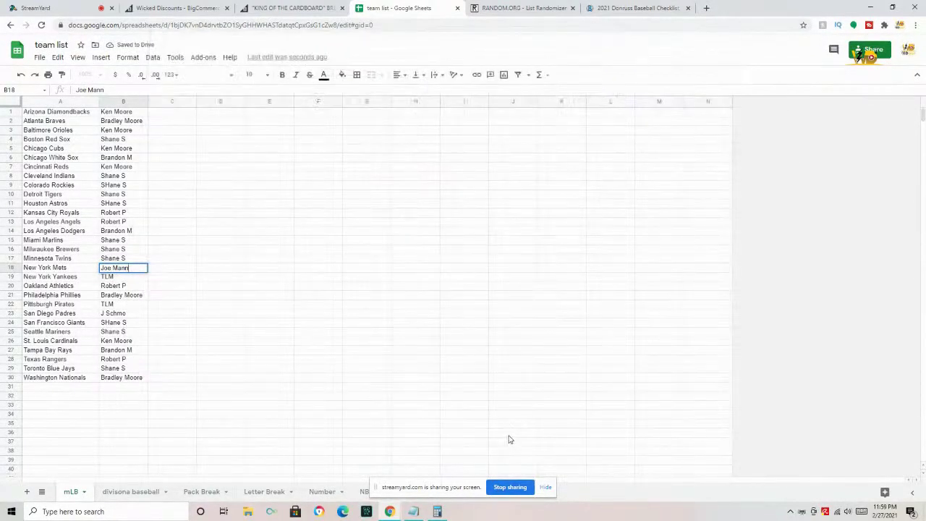
{"action": "left_click", "coordinate": [510, 487]}
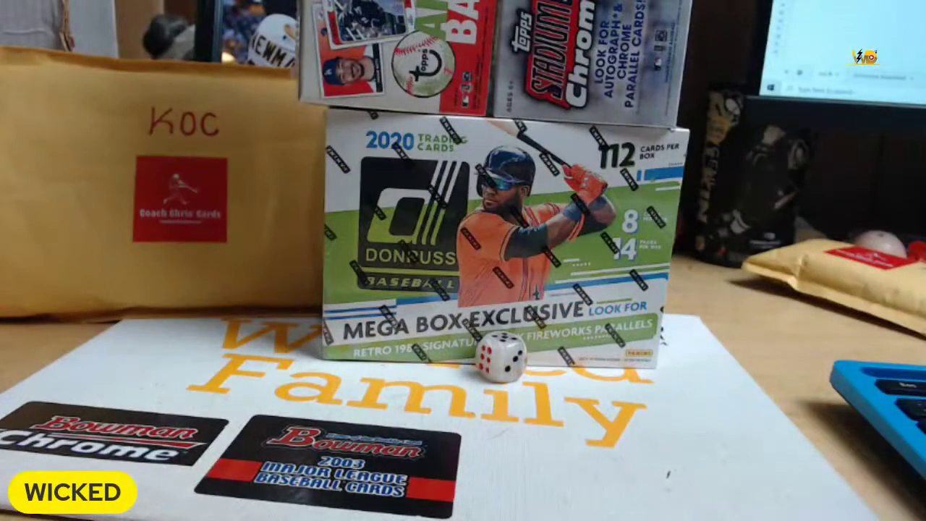